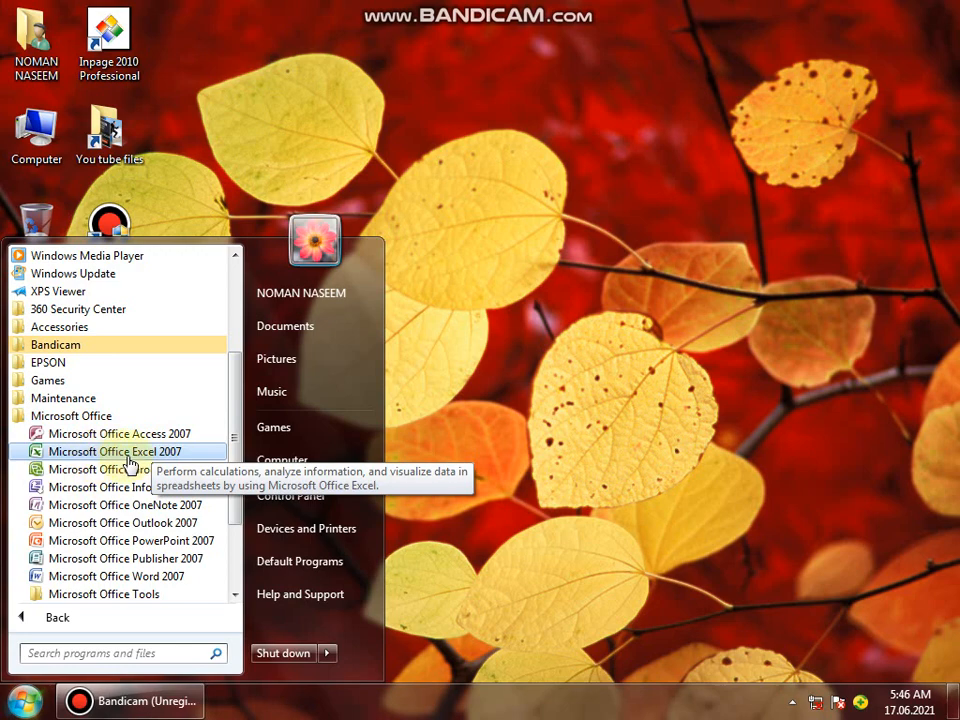
Launch Microsoft Office Excel 2007.
click(135, 459)
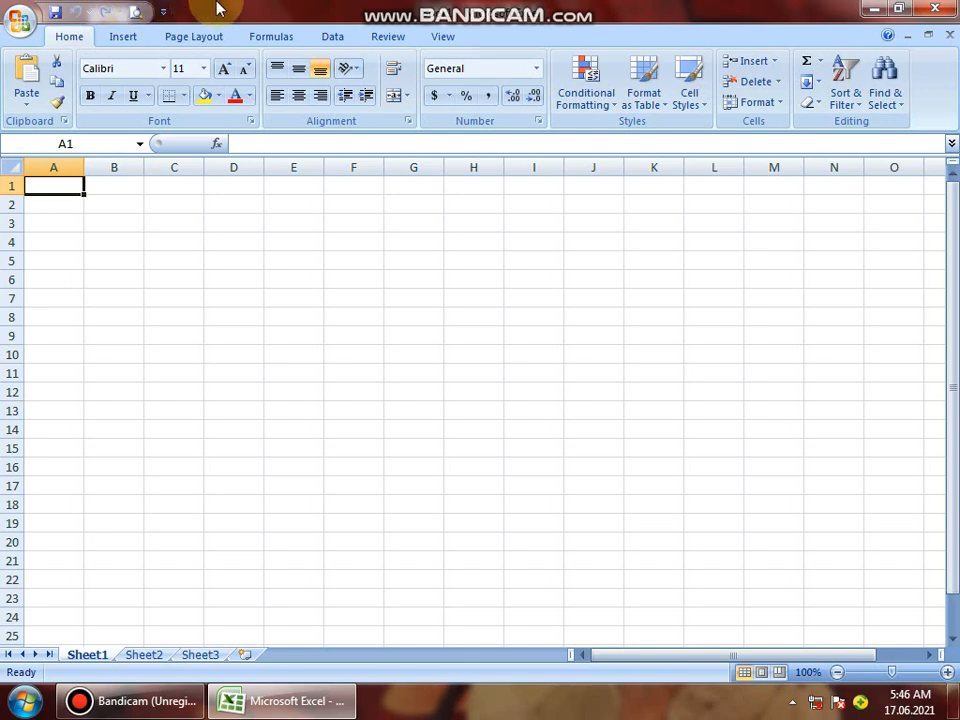
Look over the file commands and the insert, page layout, formula, data, review and view tools.
click(22, 24)
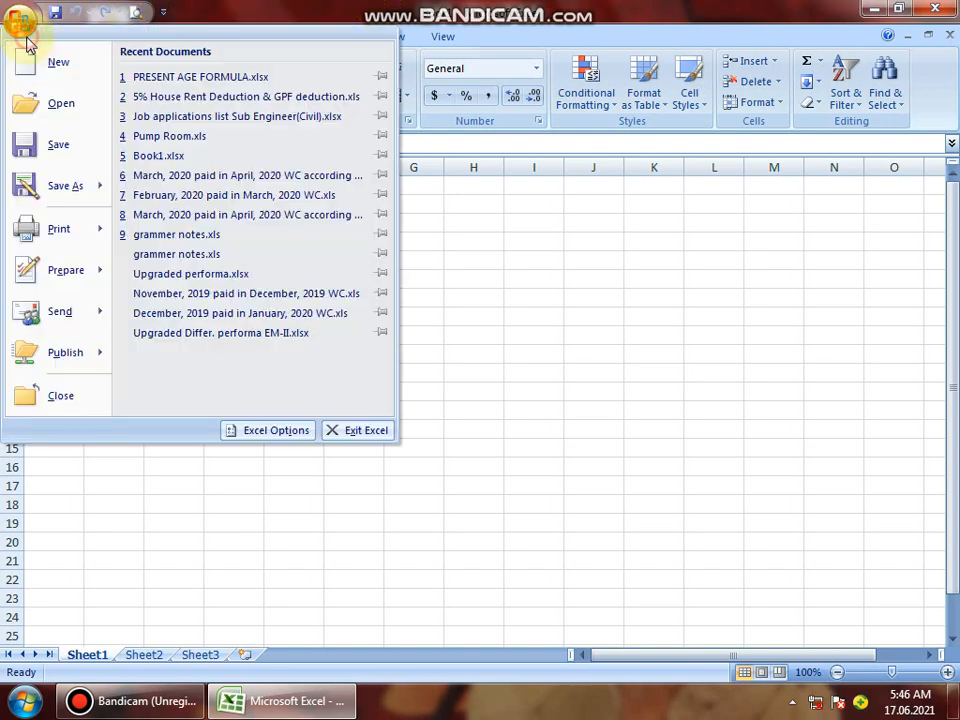
click(27, 41)
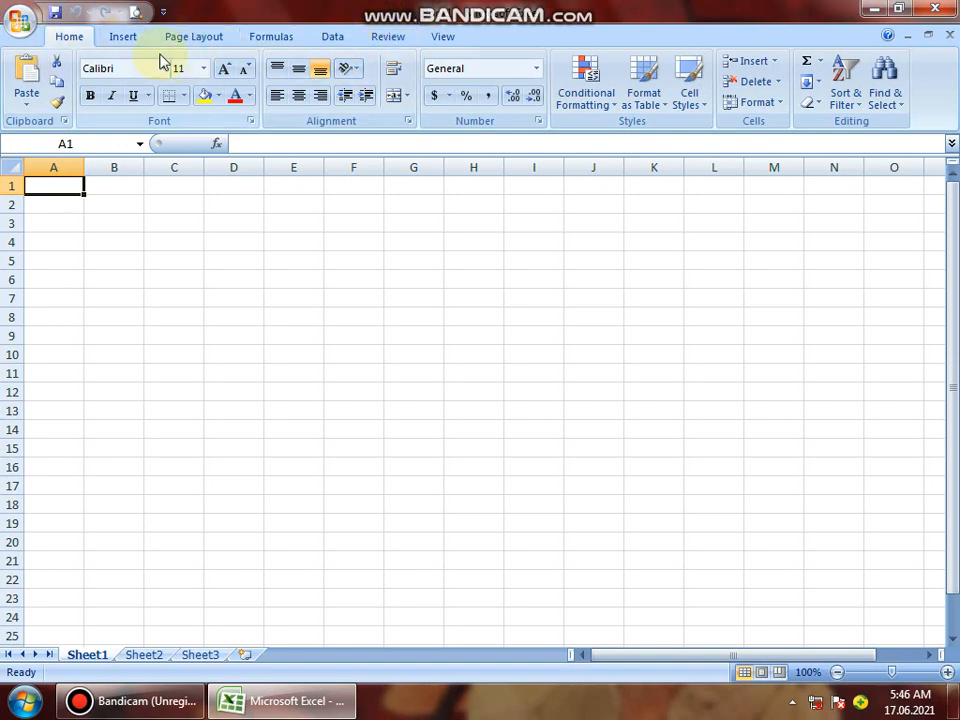
click(122, 40)
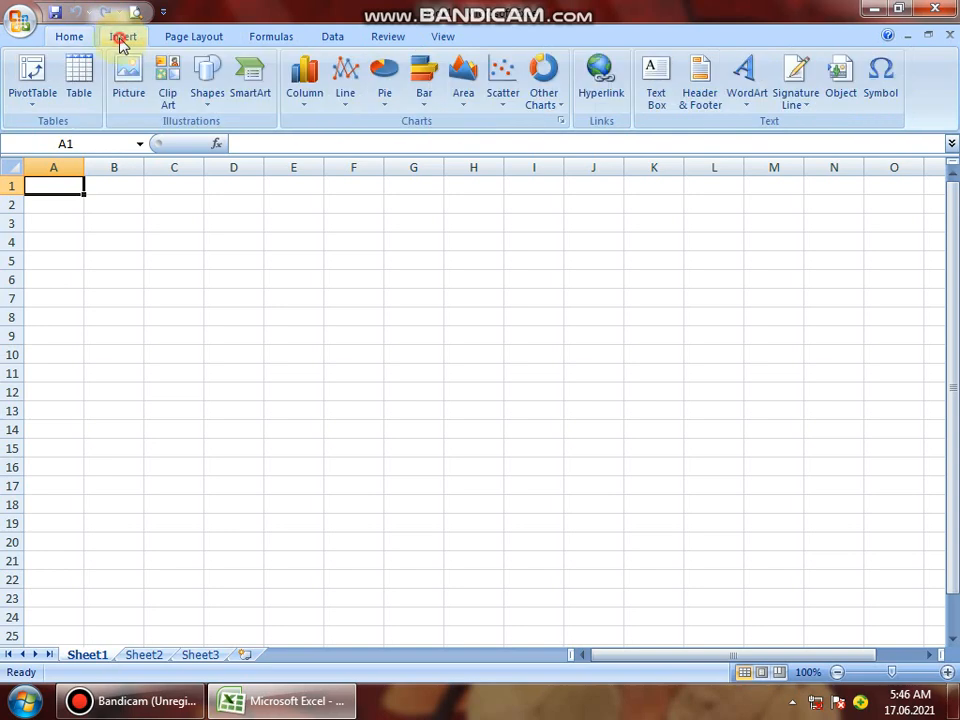
click(188, 38)
click(263, 42)
click(332, 40)
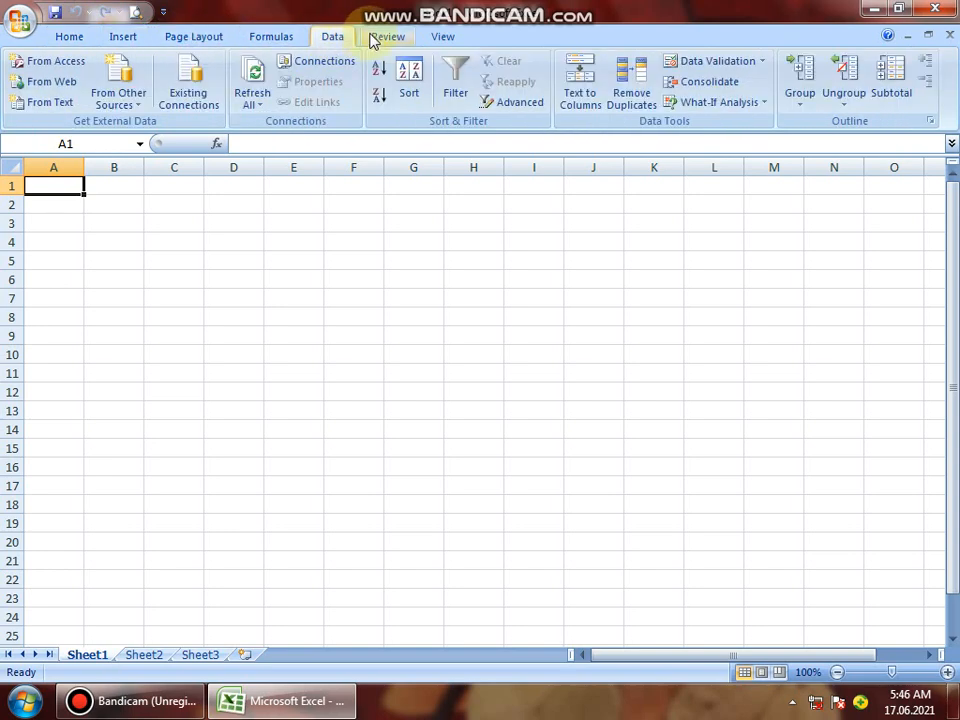
click(378, 38)
click(424, 38)
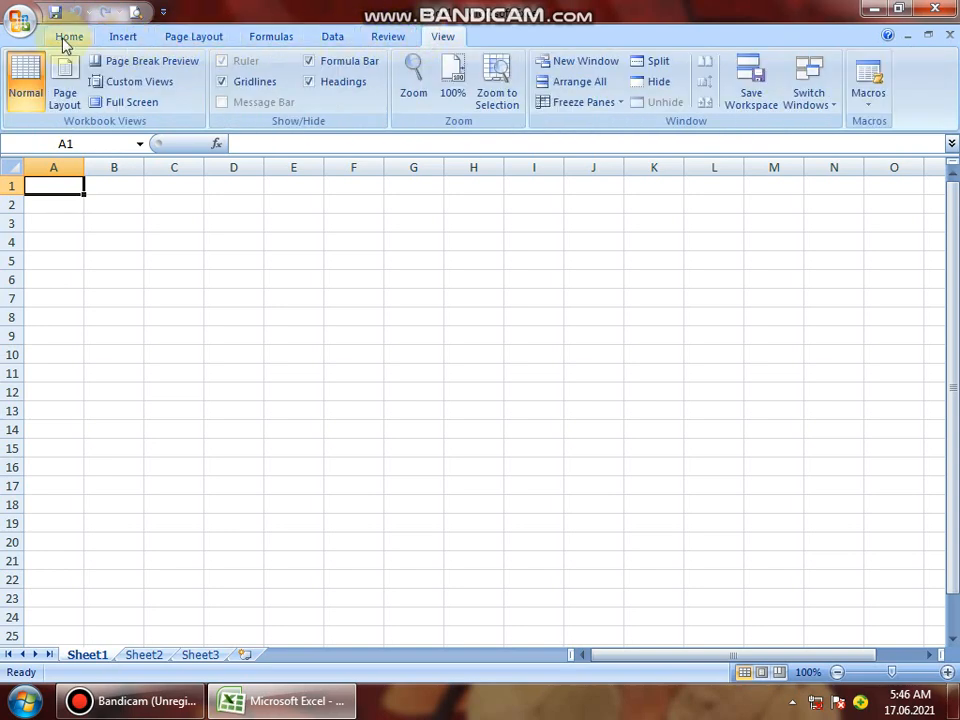
click(65, 40)
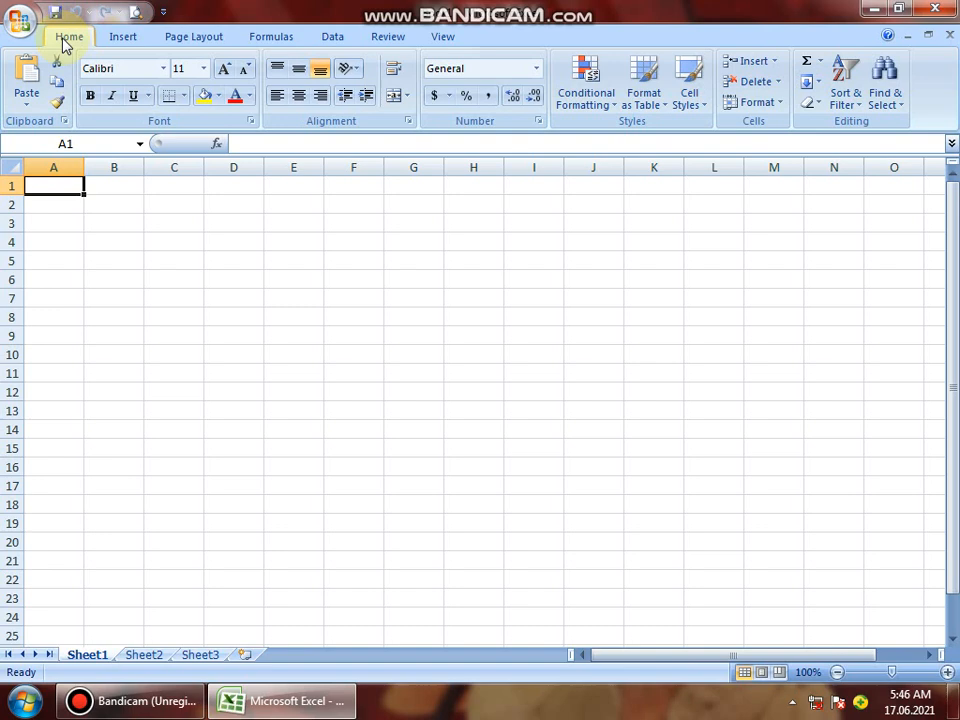
Add two new worksheets after Sheet3 and return to Sheet1.
click(190, 658)
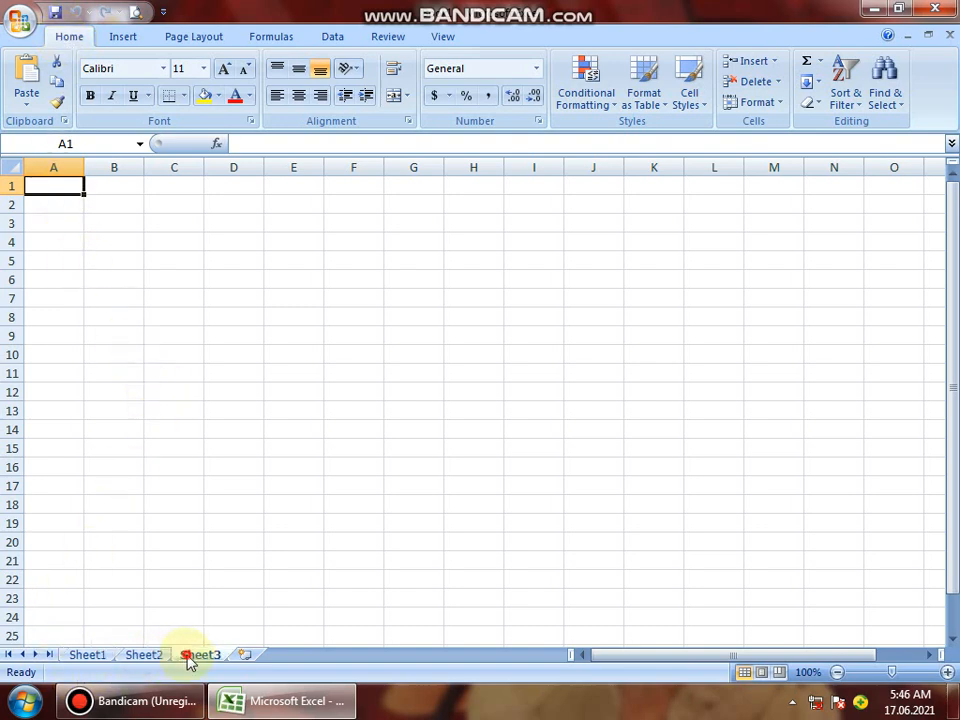
click(245, 656)
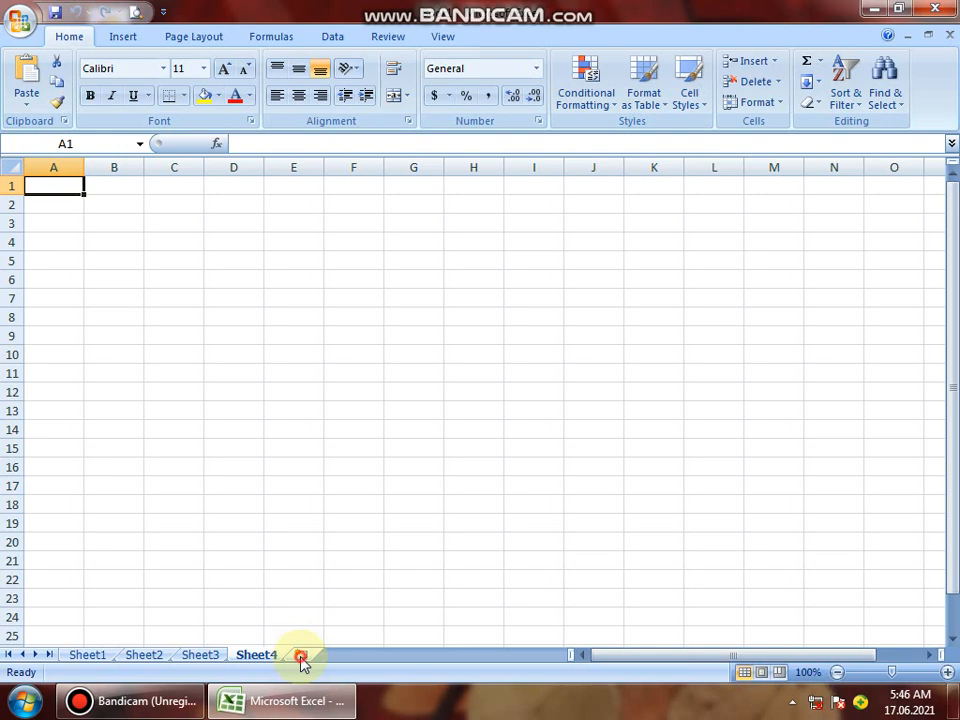
click(301, 656)
click(90, 656)
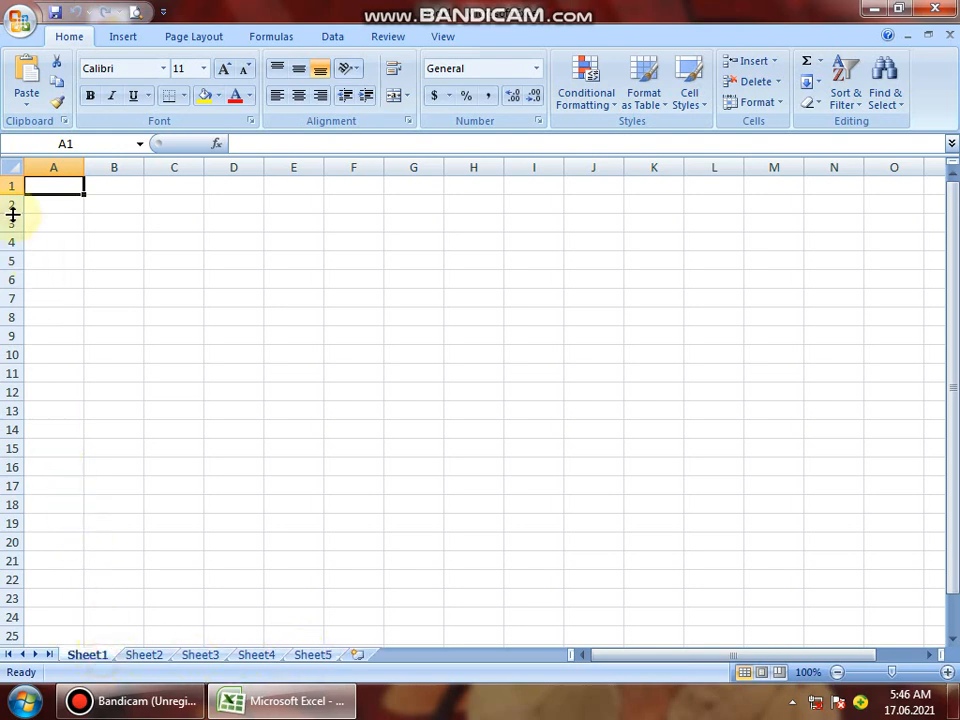
Examine the rows, columns and individual cells of Sheet1, including rows 4 to 21.
drag(13, 244, 12, 552)
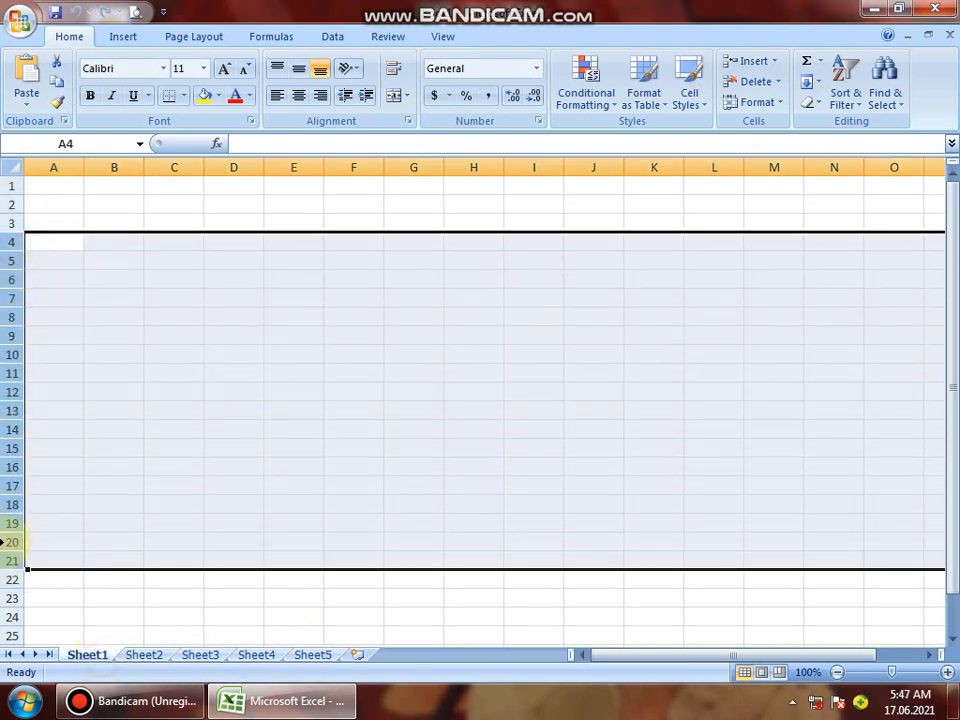
scroll(12, 542, down, 20)
scroll(8, 542, up, 20)
click(180, 297)
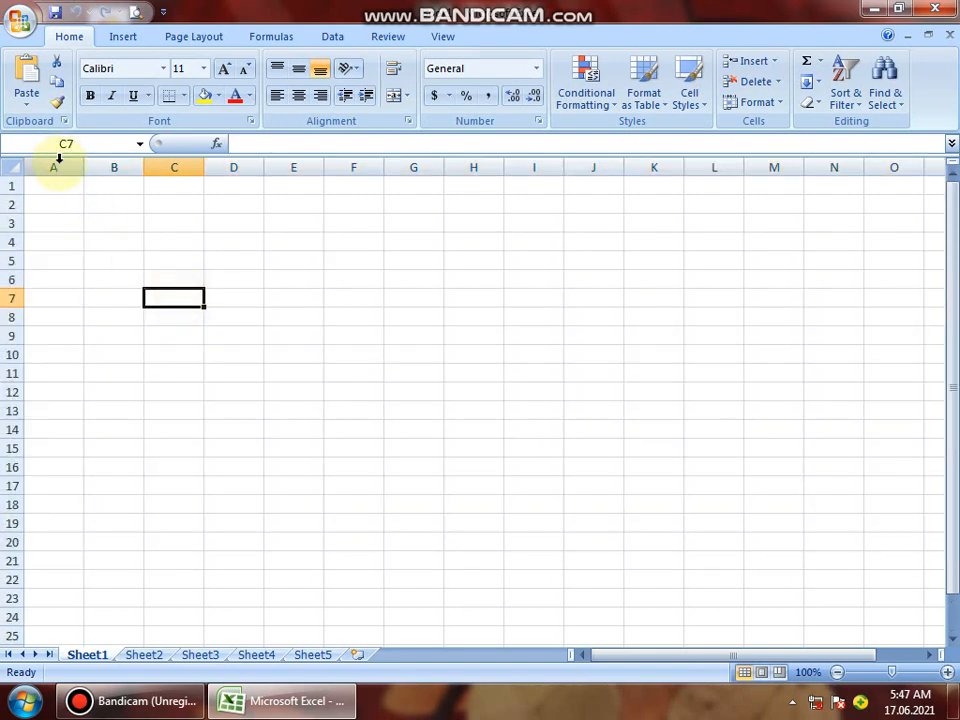
drag(64, 166, 10, 182)
click(33, 228)
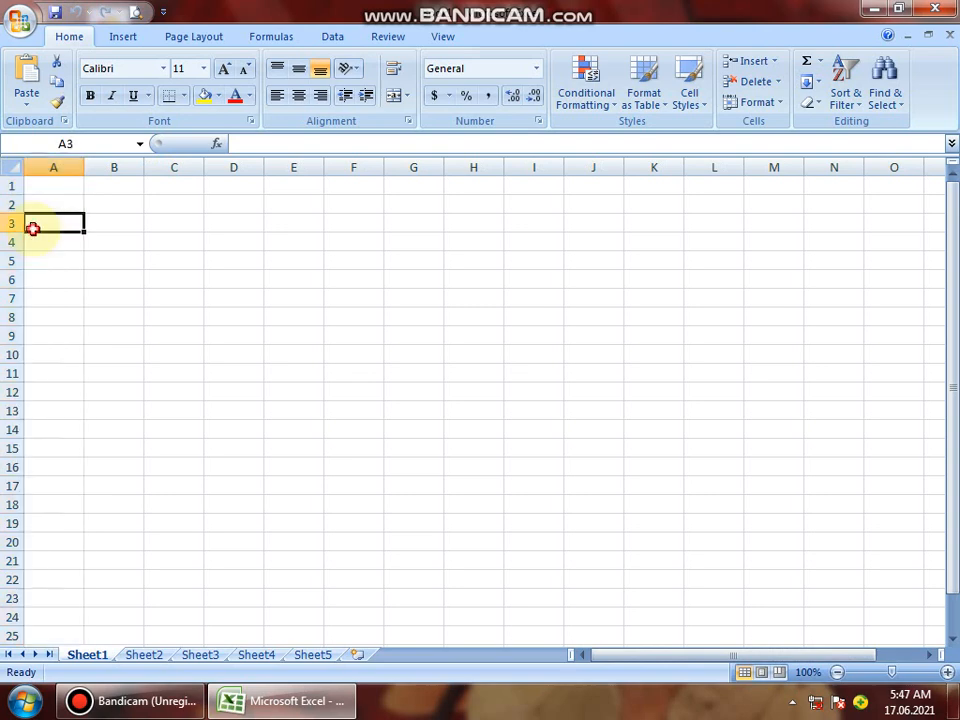
click(184, 280)
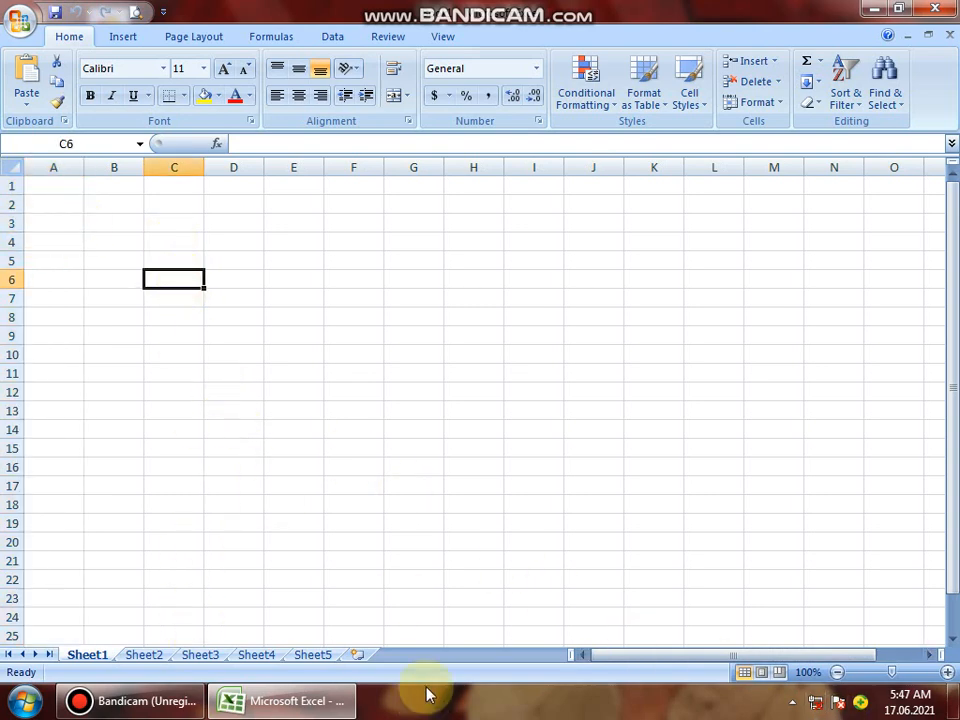
Add a new worksheet after Sheet5 and delete it again.
click(358, 655)
double_click(368, 656)
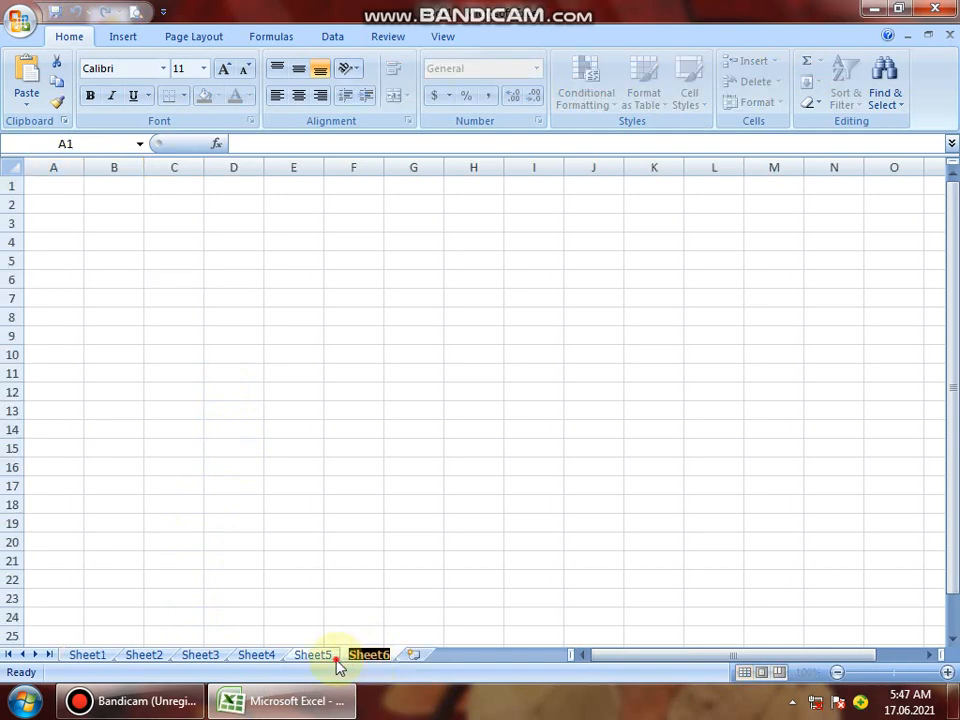
key(Return)
right_click(366, 666)
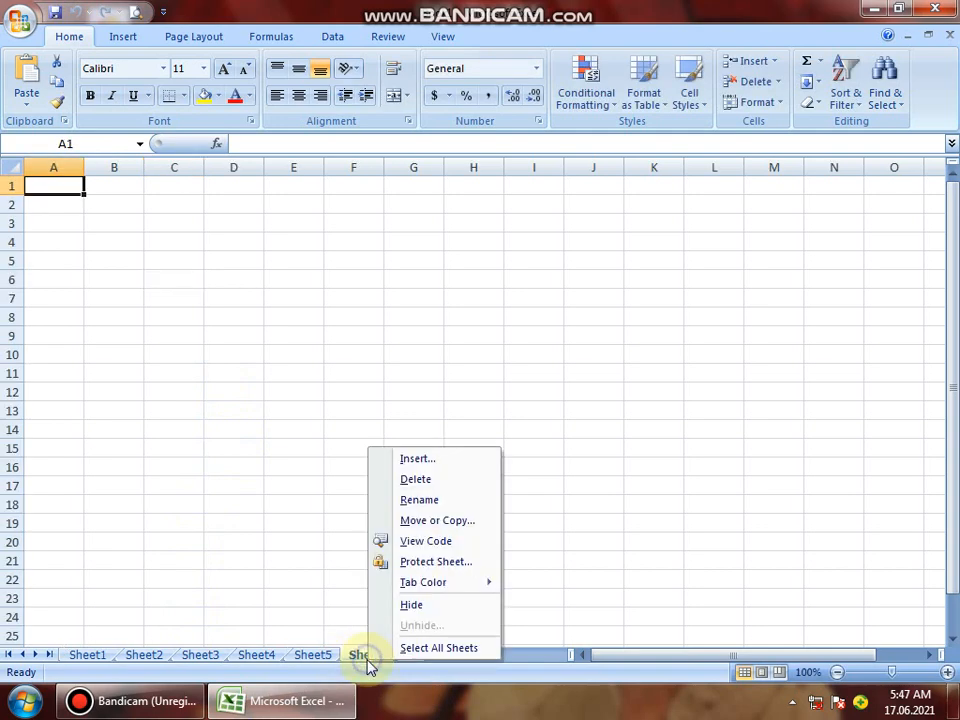
click(447, 484)
Enter 123 in cell F8 of Sheet5.
click(178, 301)
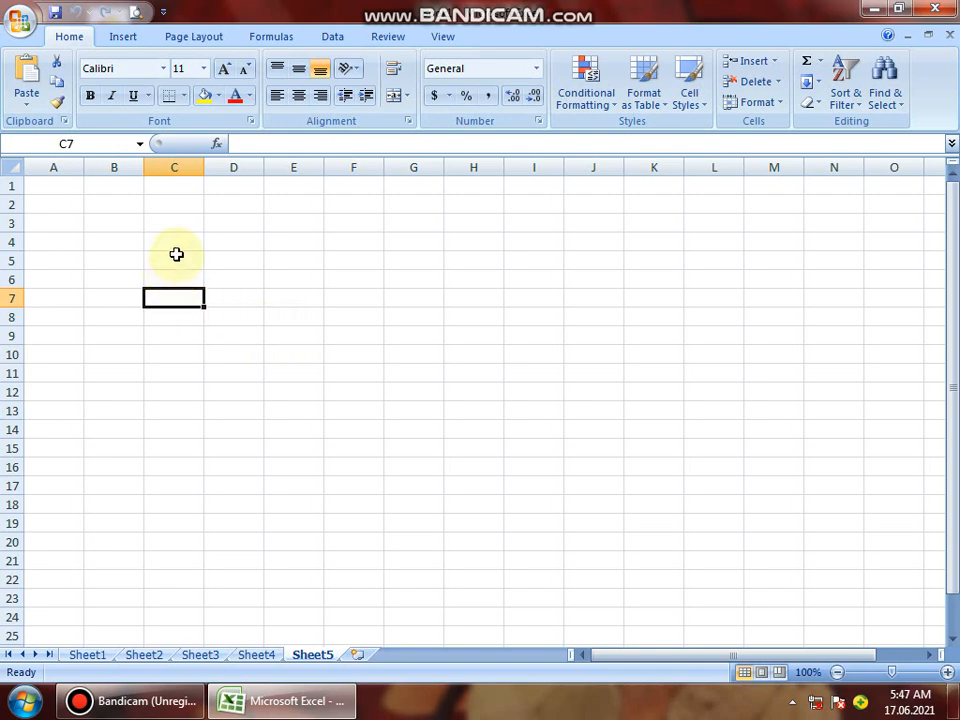
click(58, 184)
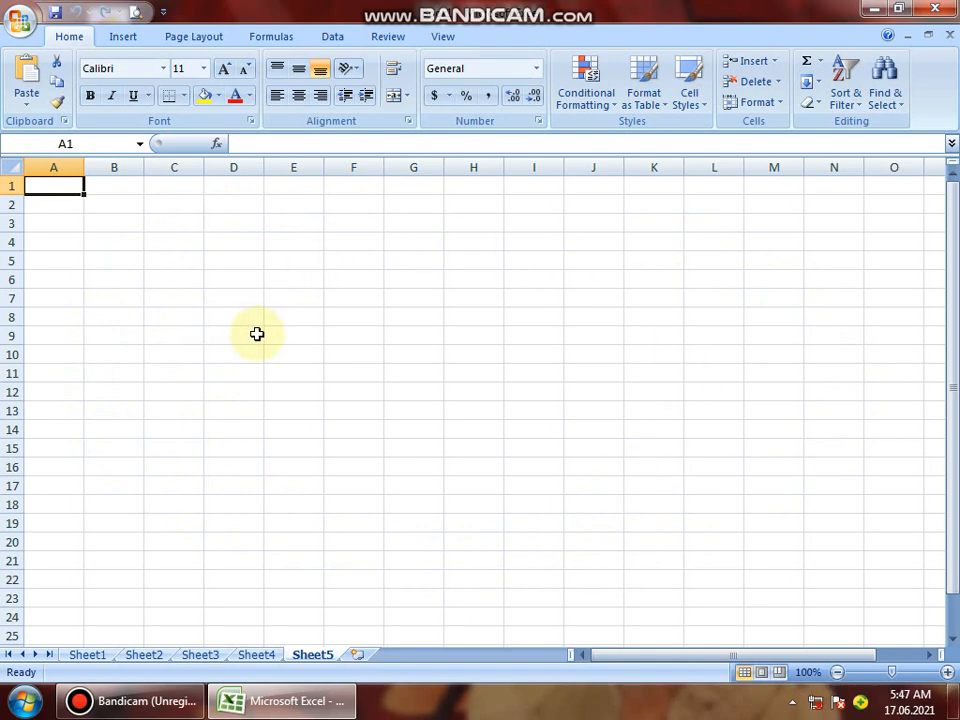
double_click(335, 318)
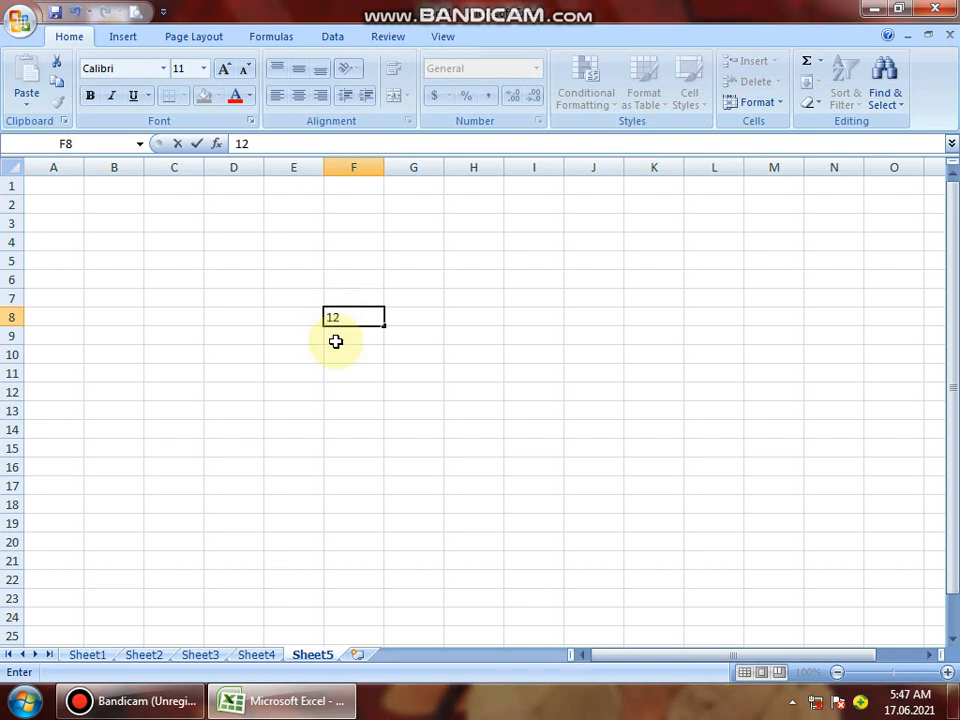
key(Return)
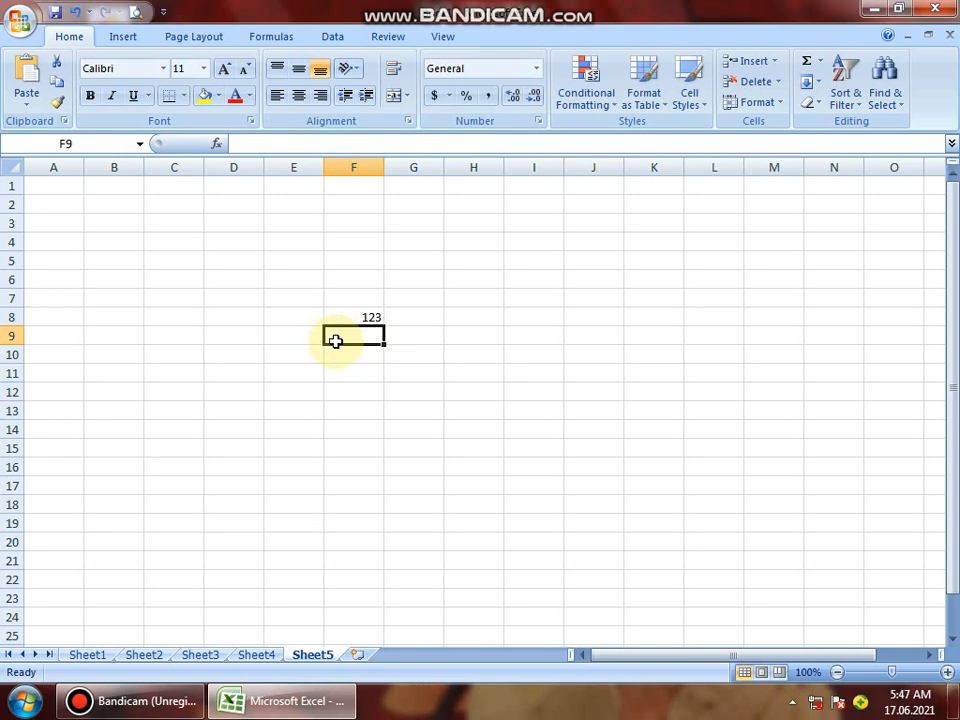
click(512, 442)
click(380, 488)
click(250, 490)
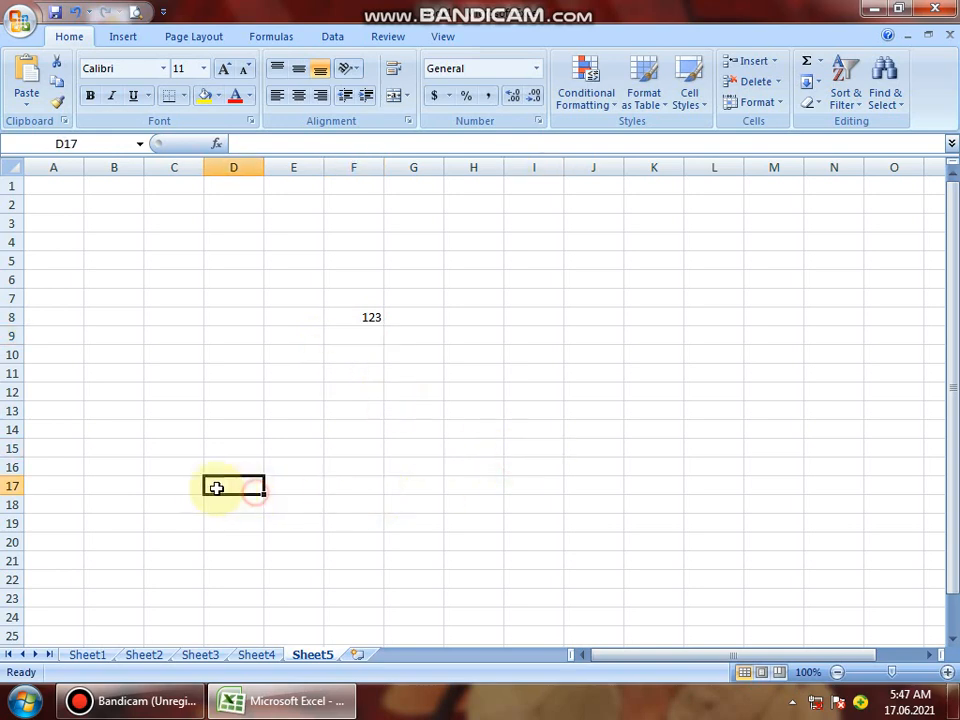
click(185, 506)
click(287, 517)
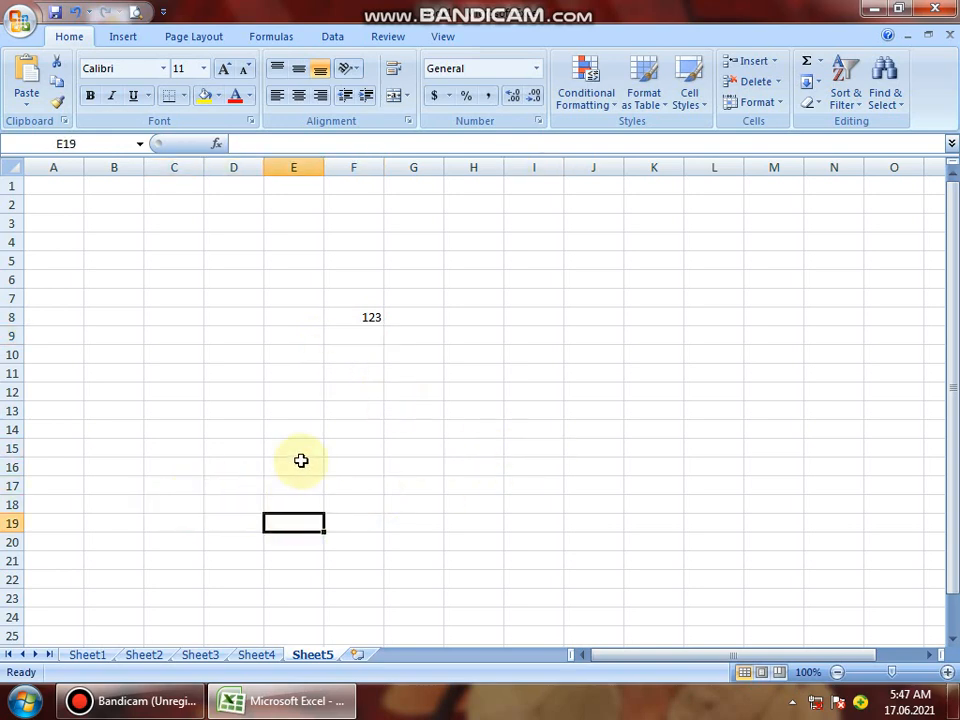
click(236, 408)
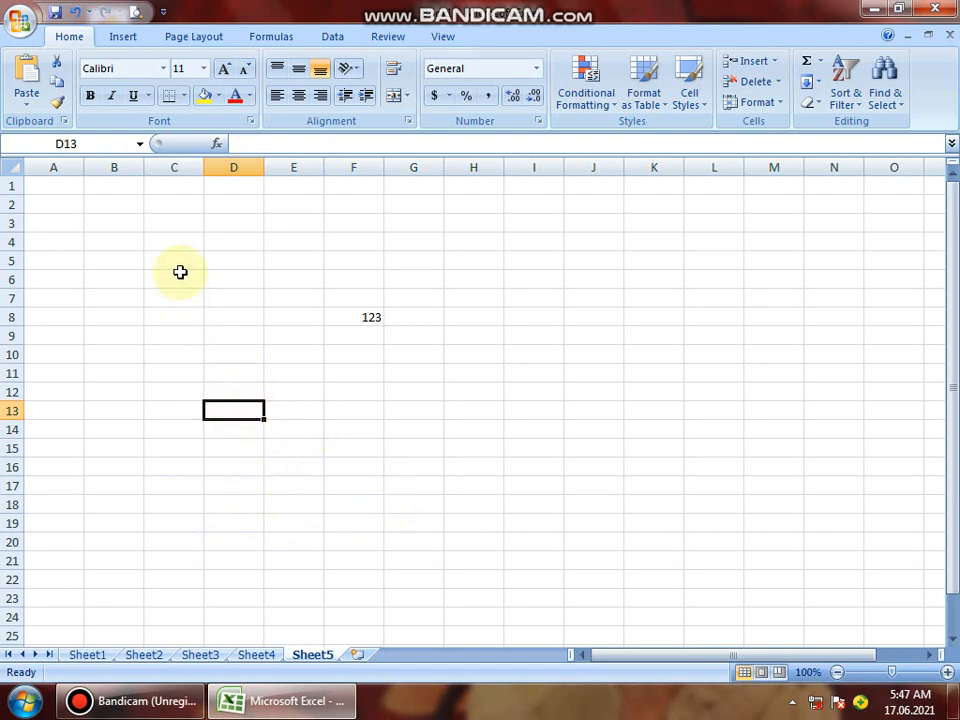
click(165, 245)
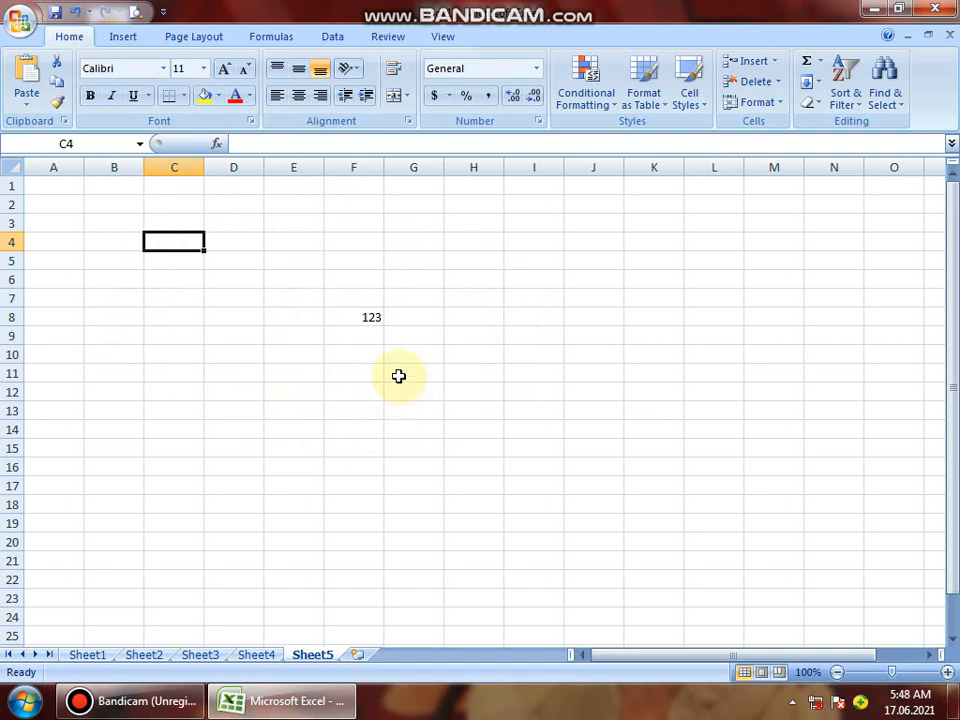
Preview the printout of Sheet5, close the preview and inspect the page boundaries on the sheet.
click(367, 321)
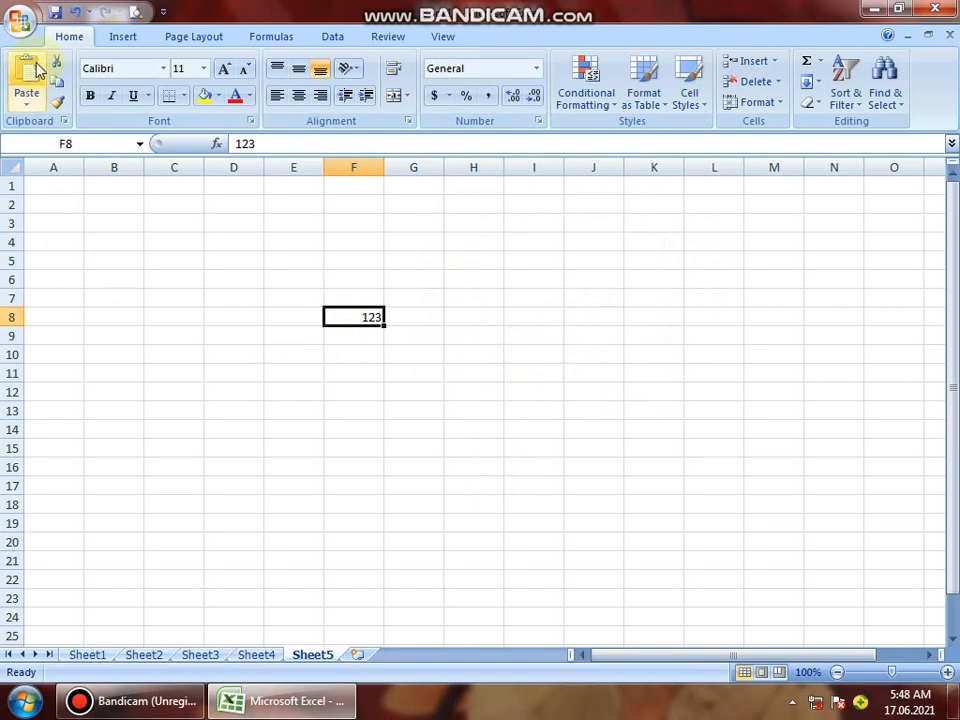
click(139, 15)
click(290, 104)
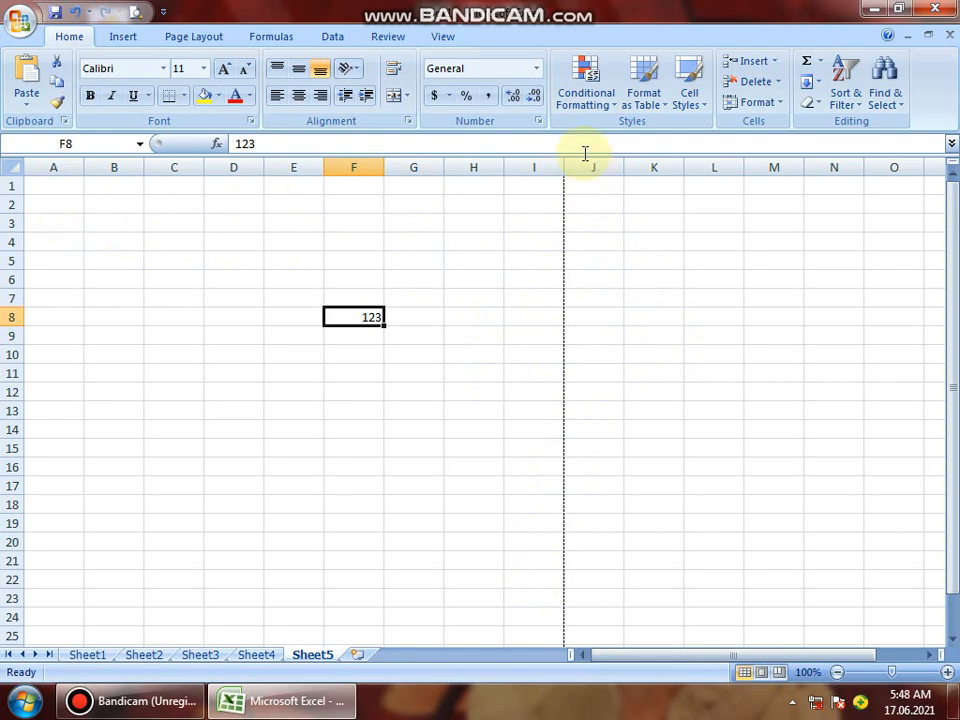
scroll(297, 361, down, 9)
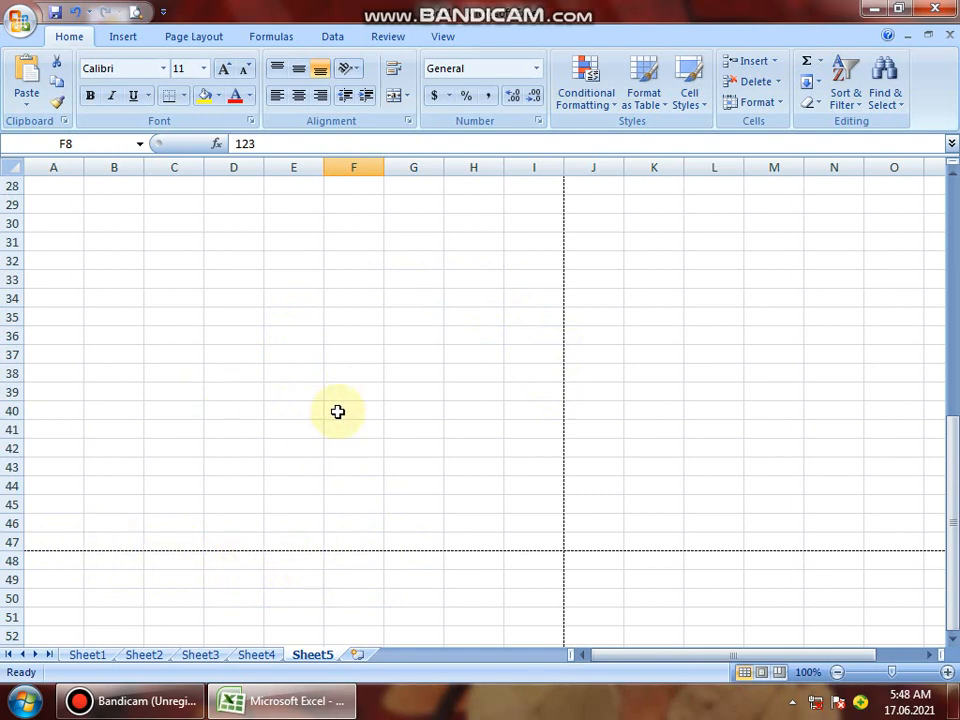
scroll(336, 411, up, 9)
click(212, 253)
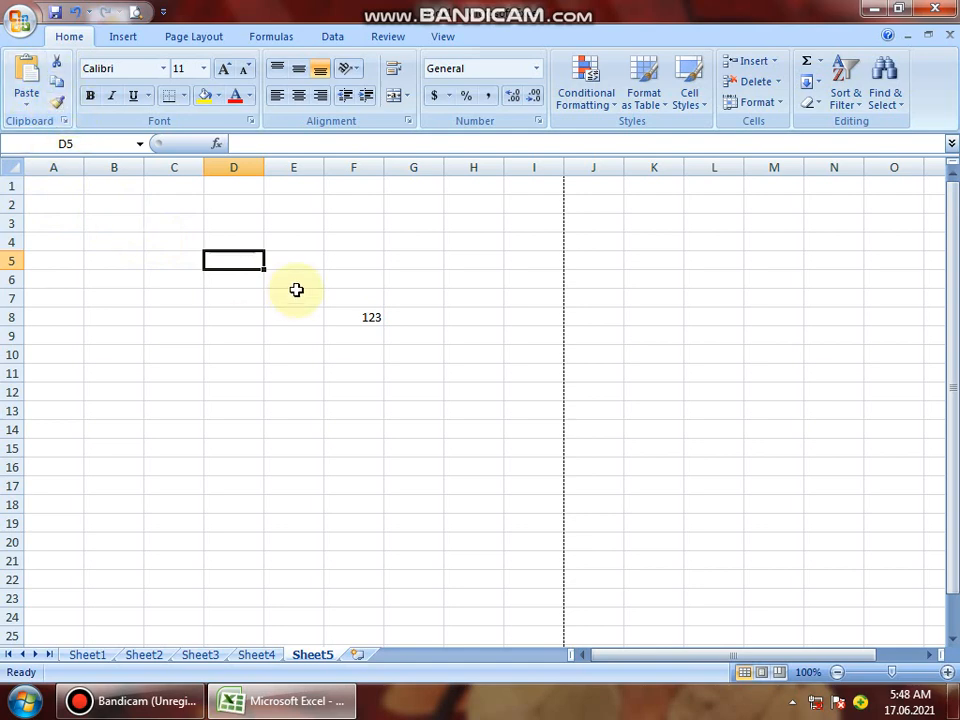
click(244, 223)
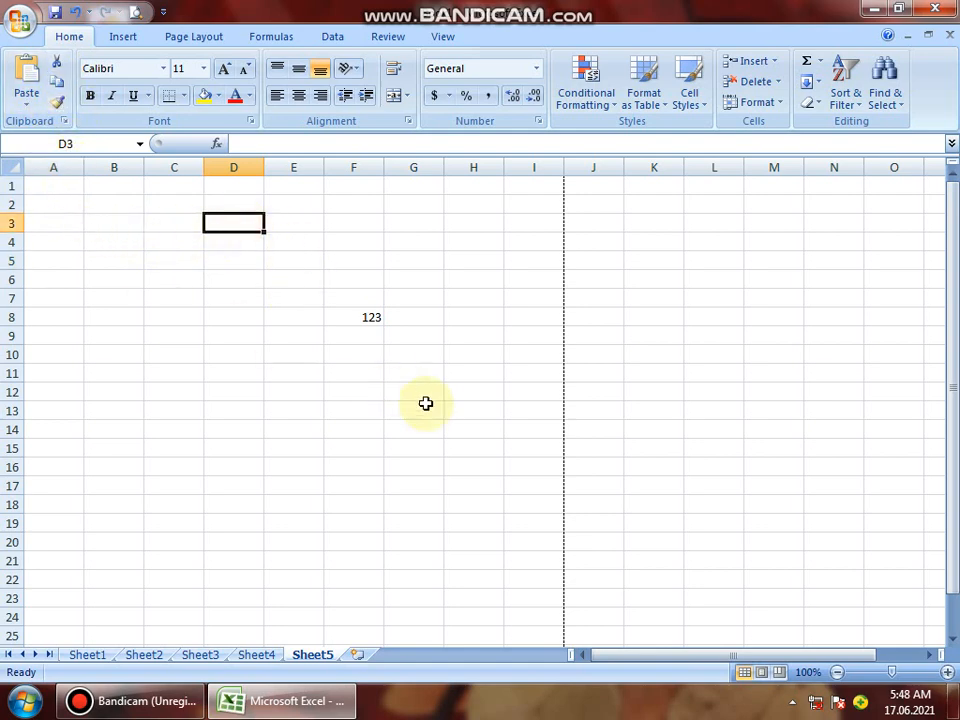
Try bold and font size changes on the number in cell F8, restoring regular 11-point text.
click(368, 318)
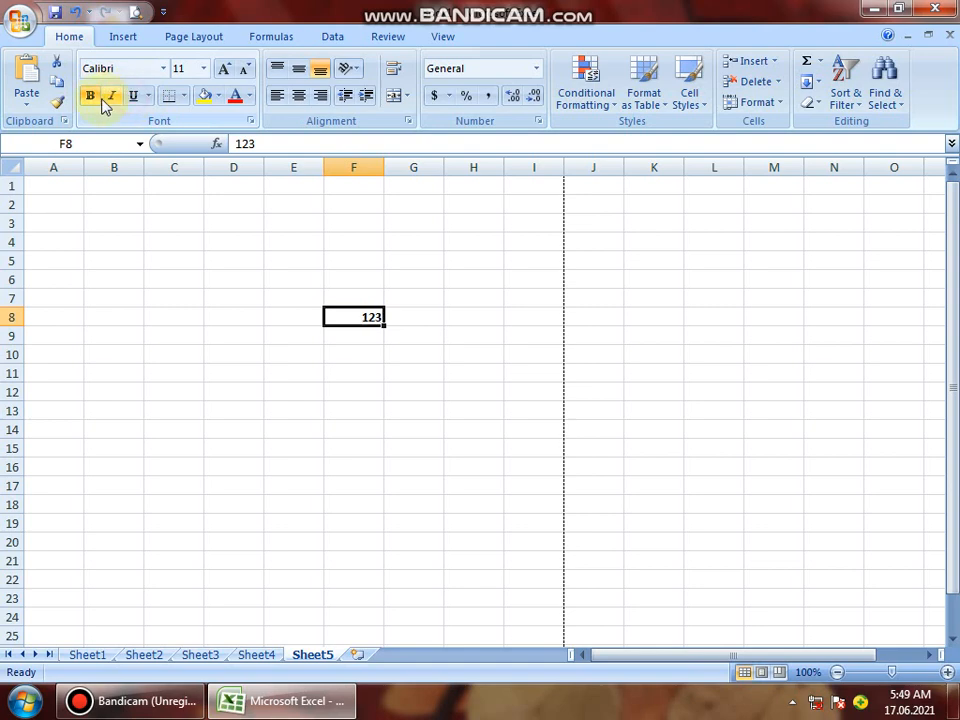
click(226, 70)
click(244, 70)
click(244, 70)
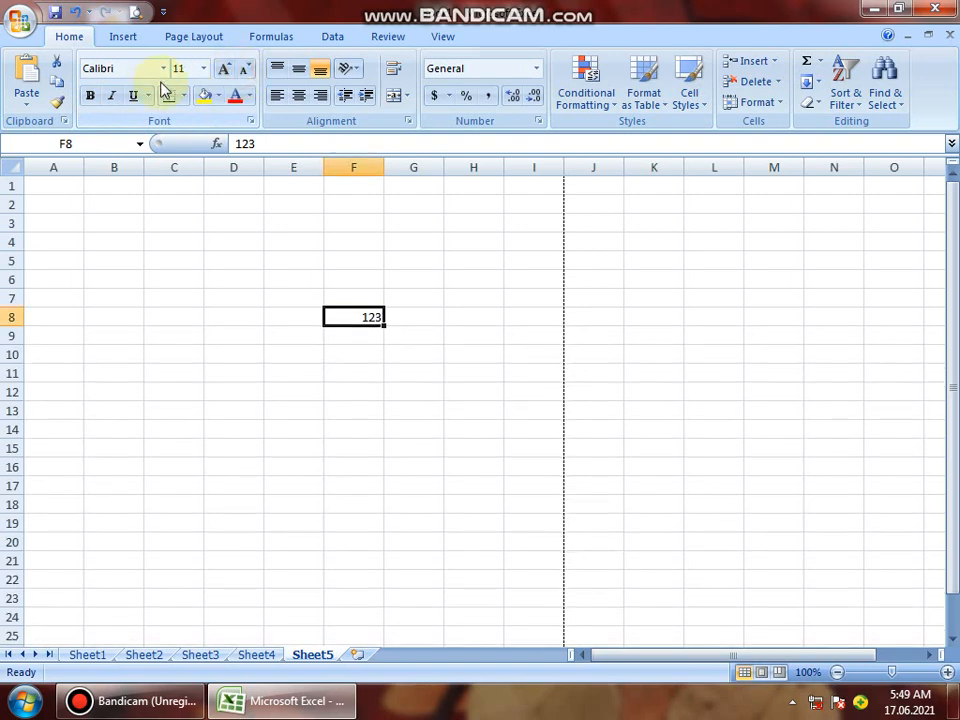
Set the font of the number in cell F8 to Batang.
click(163, 68)
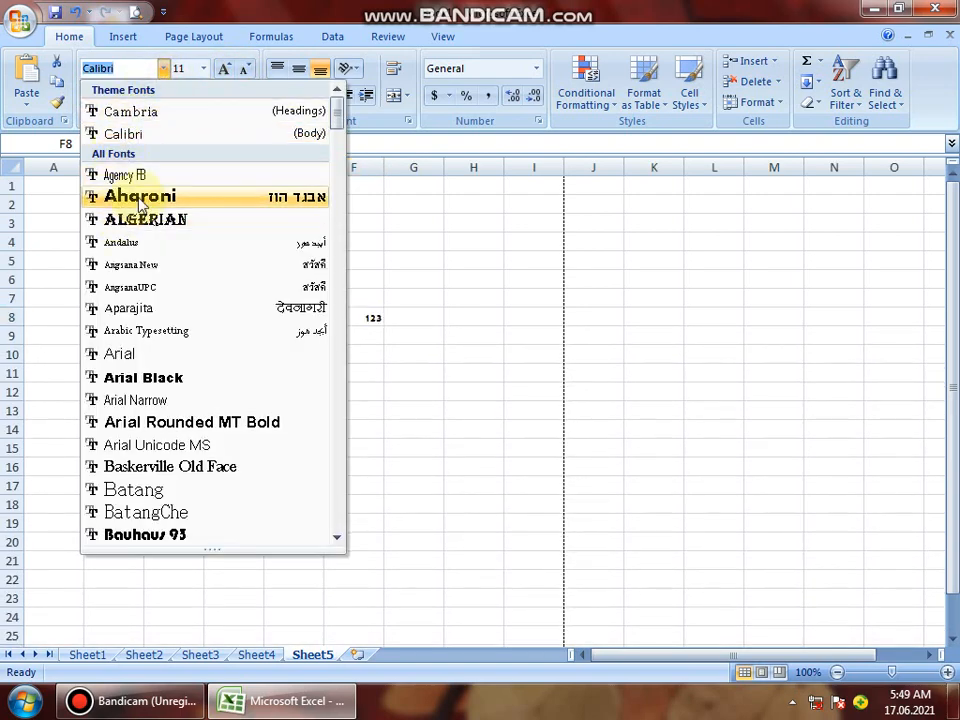
click(155, 490)
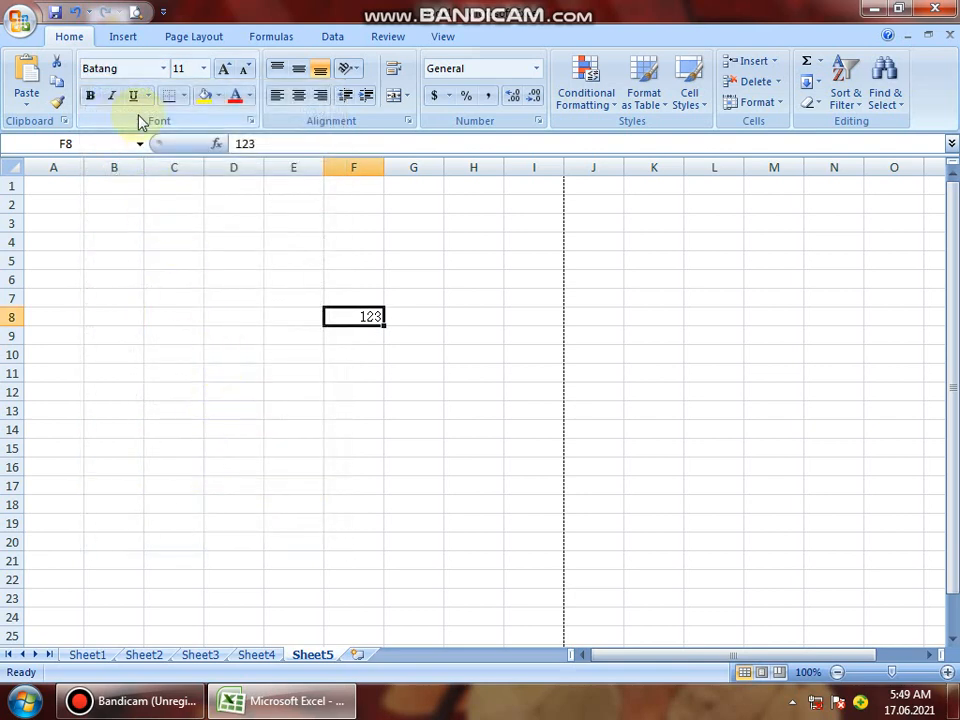
click(313, 373)
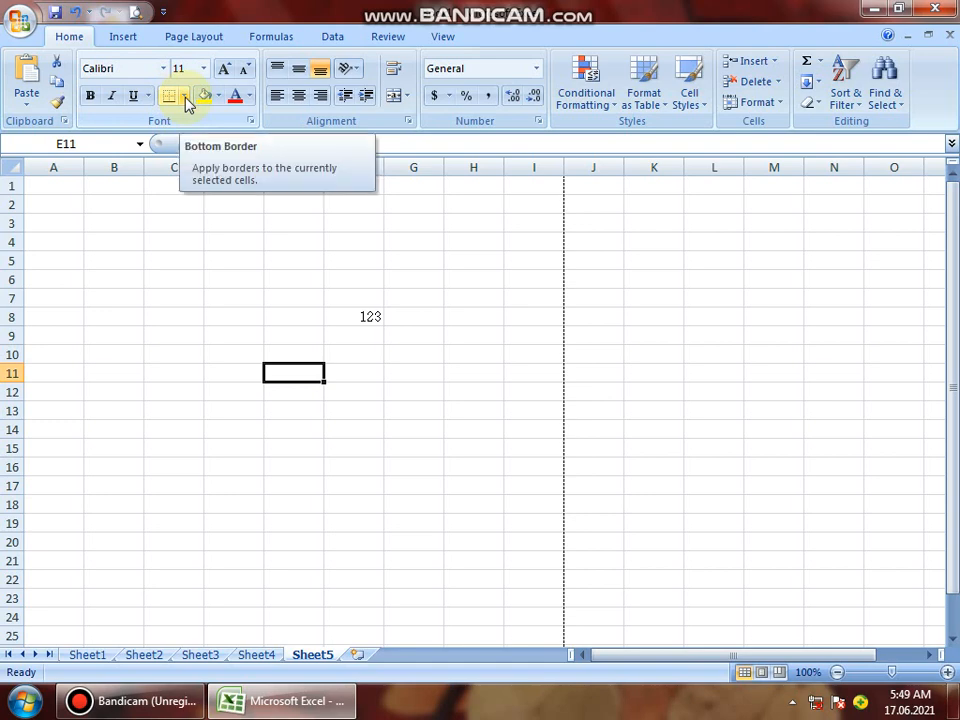
click(334, 320)
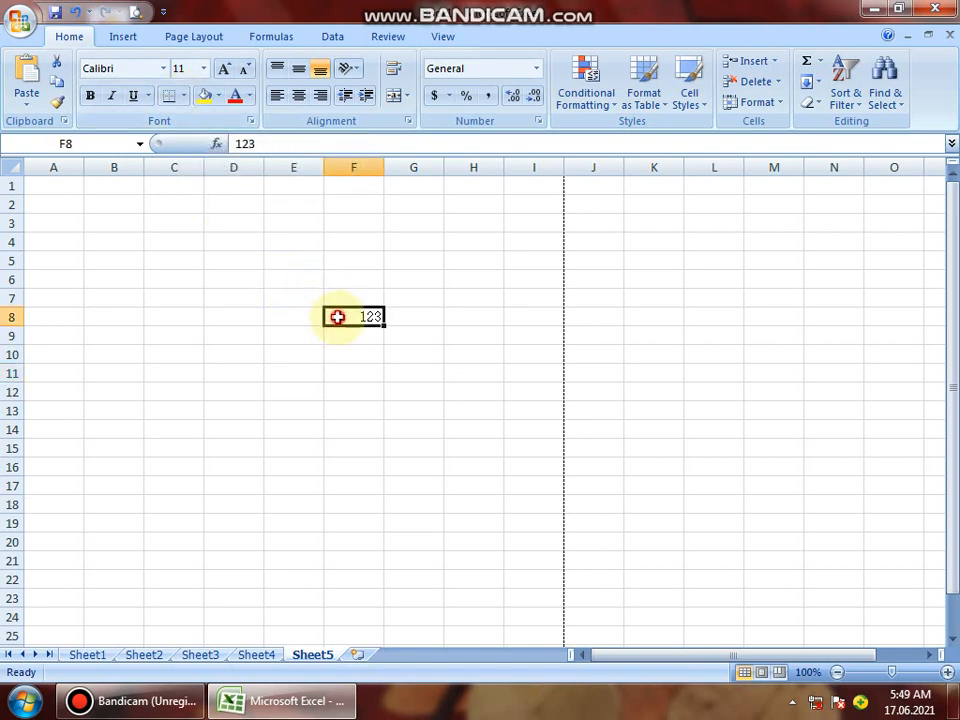
Apply all borders to cell F8.
click(184, 95)
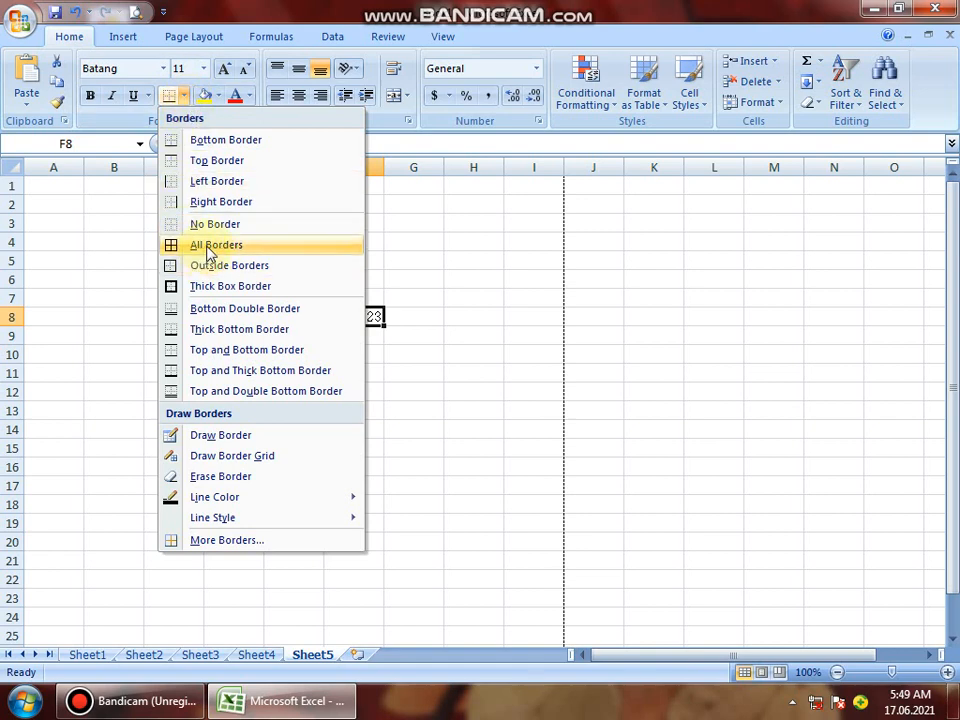
click(207, 250)
click(189, 340)
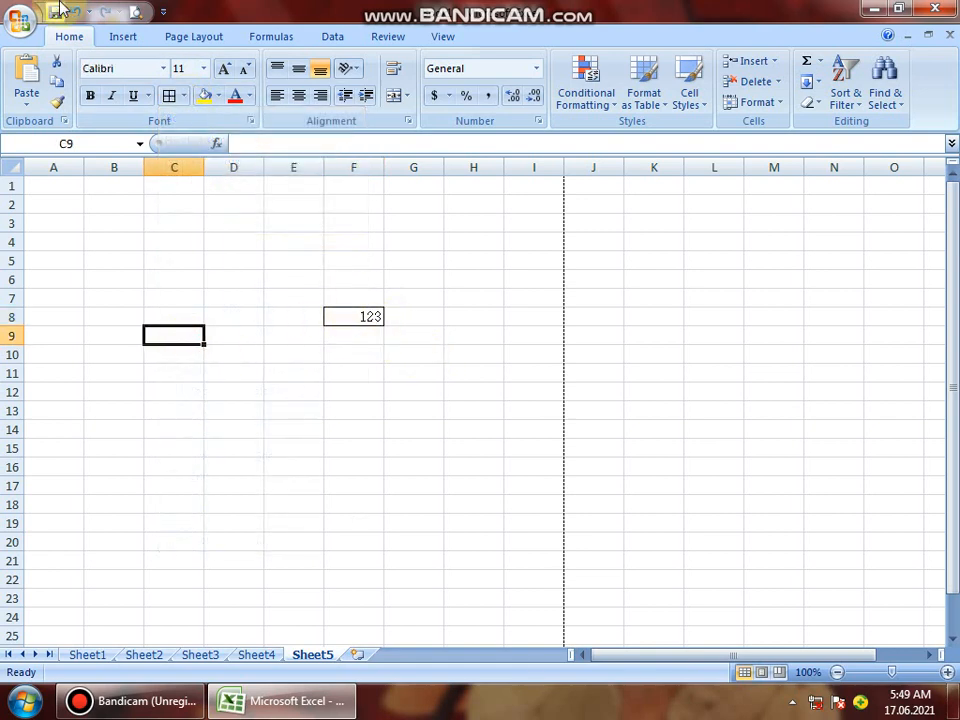
Preview the printout of Sheet5 zoomed in on the bordered cell and close the preview.
click(136, 11)
click(511, 238)
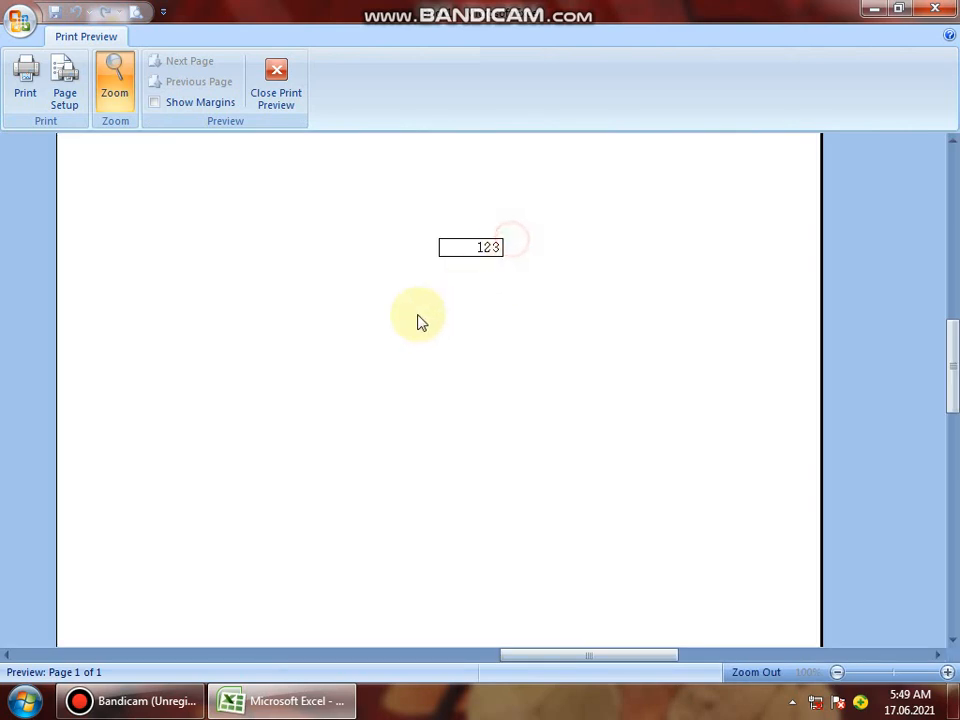
click(298, 104)
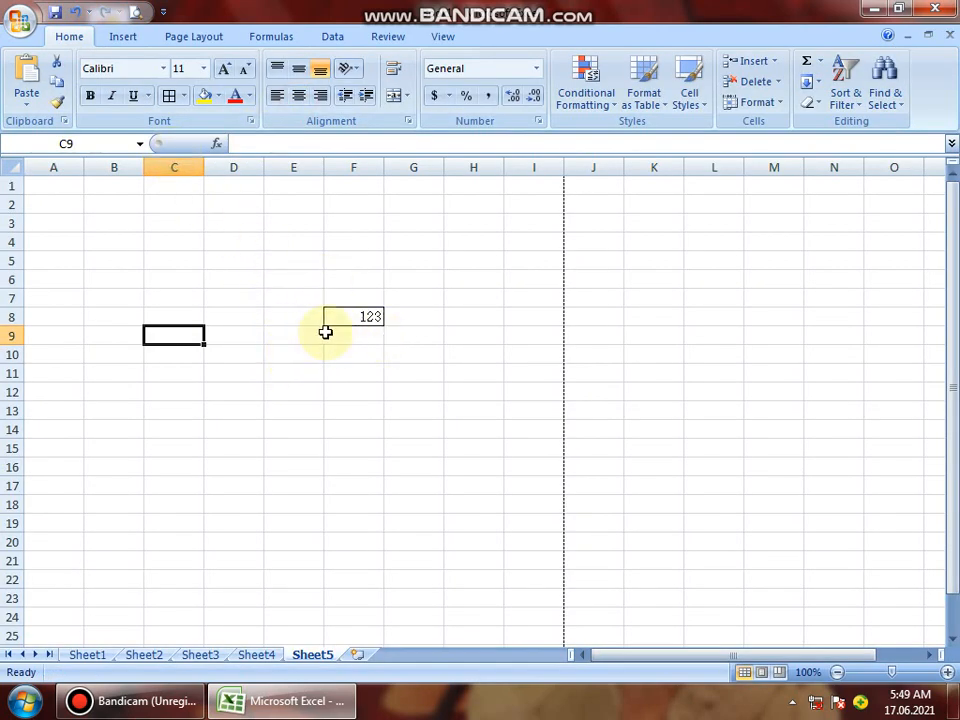
Add a top border to cell D6.
click(236, 278)
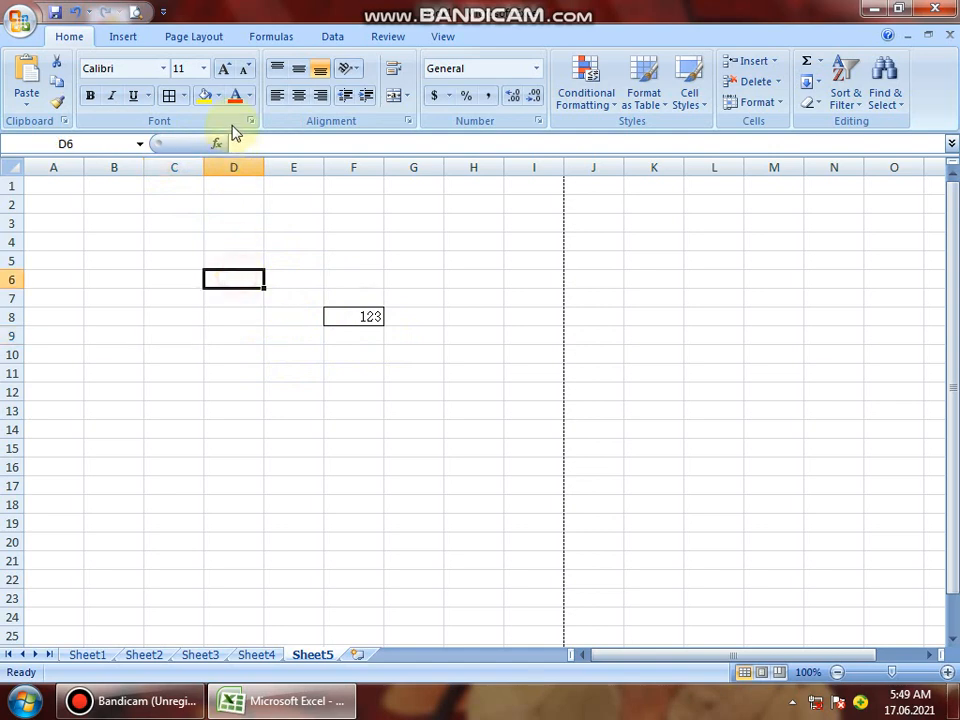
click(184, 97)
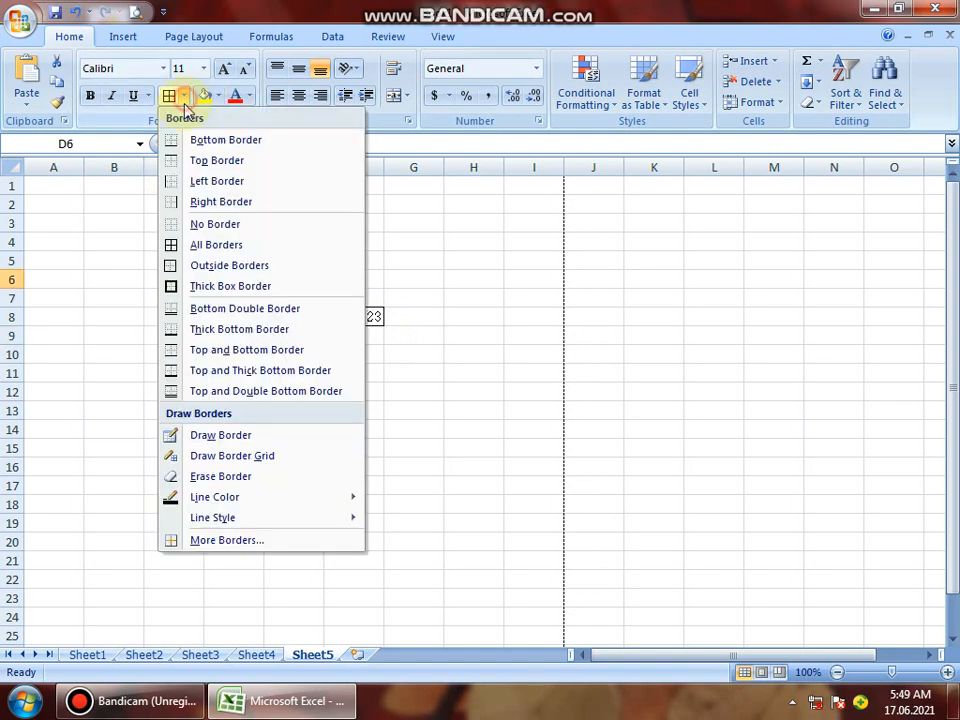
click(236, 163)
click(228, 314)
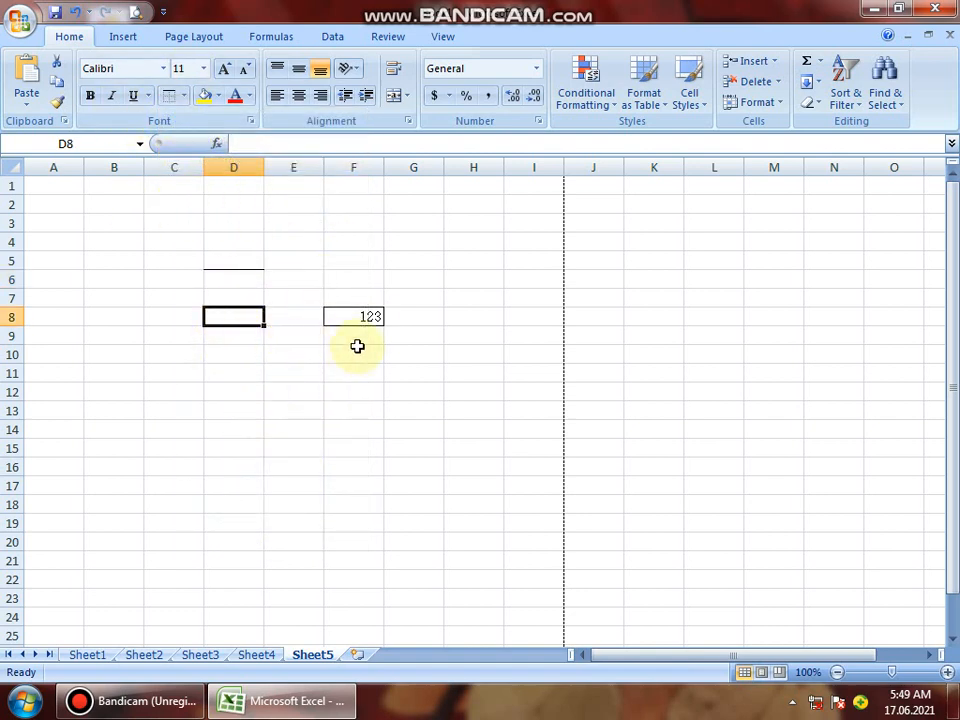
Fill cell F8 with yellow and set the colour of its number to red.
click(366, 317)
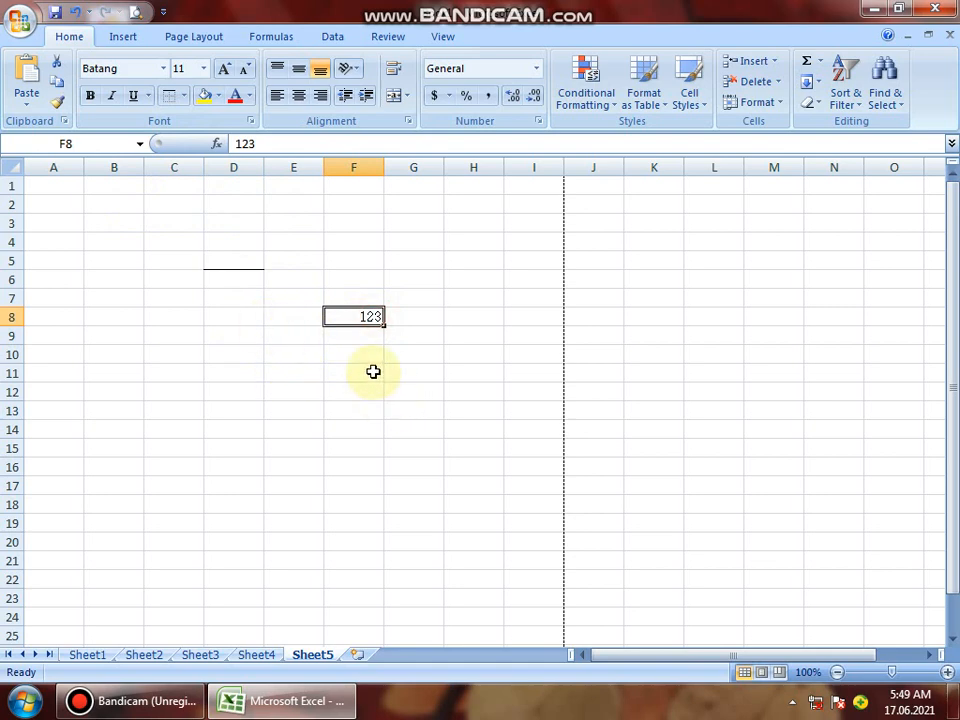
click(204, 96)
click(379, 433)
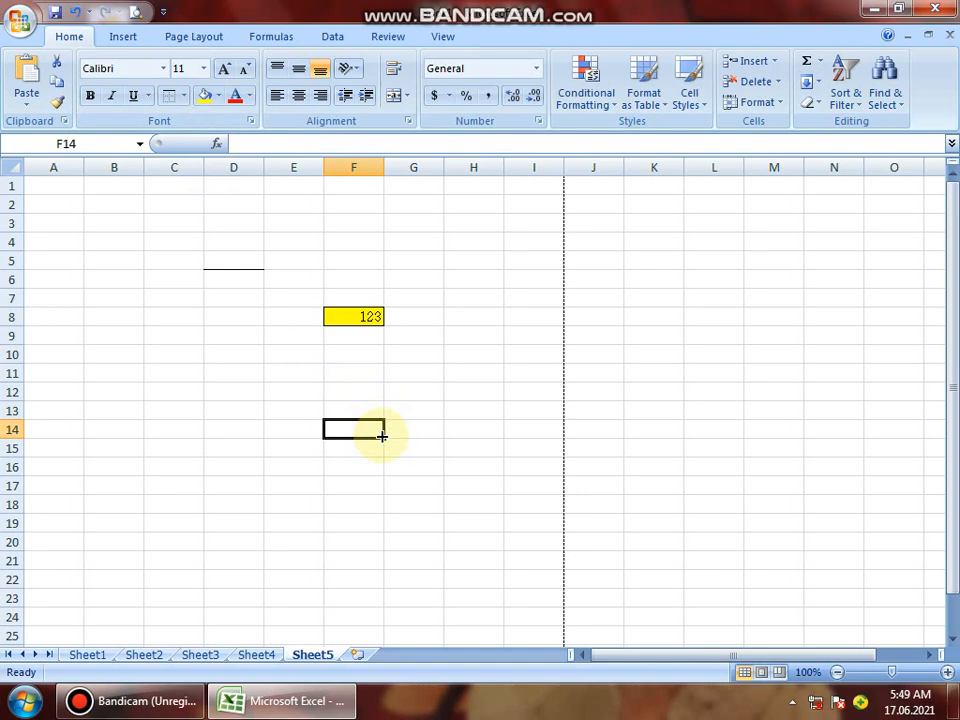
click(348, 314)
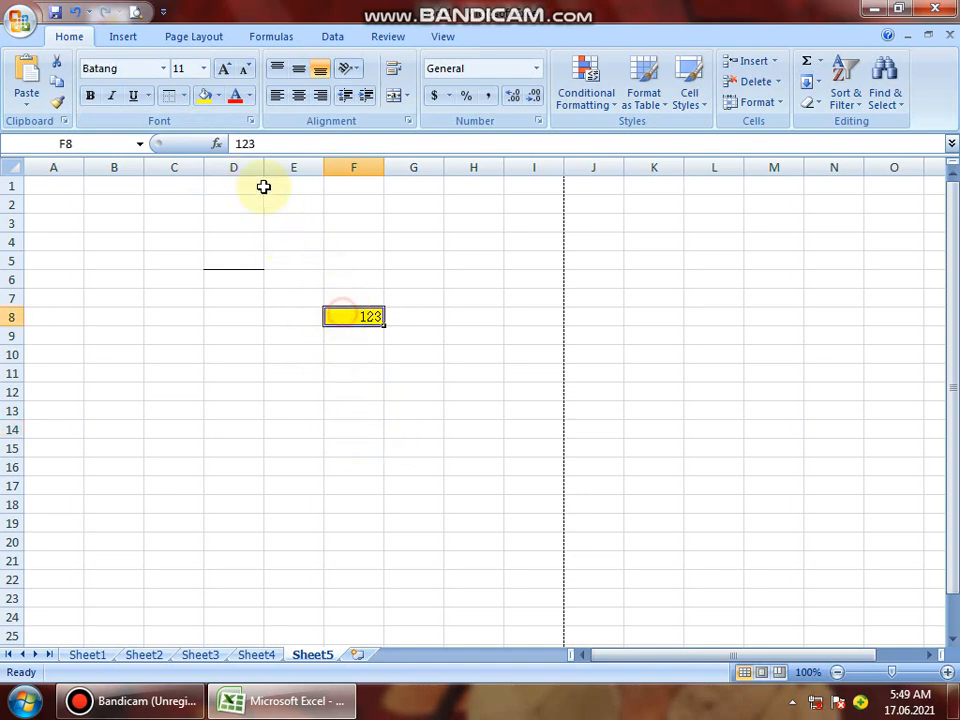
click(250, 97)
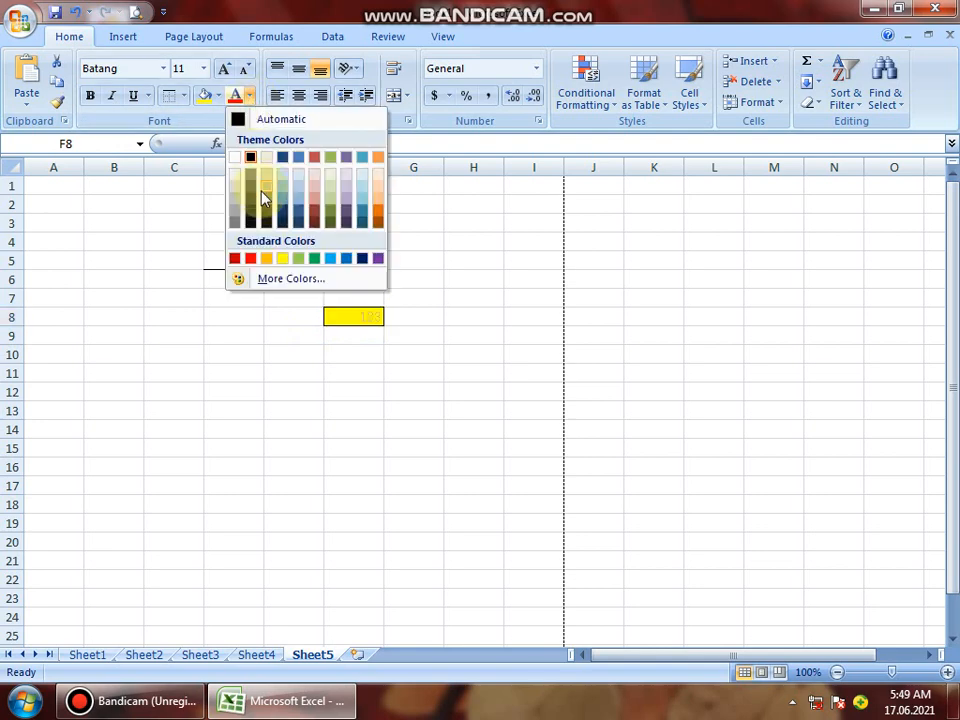
click(335, 415)
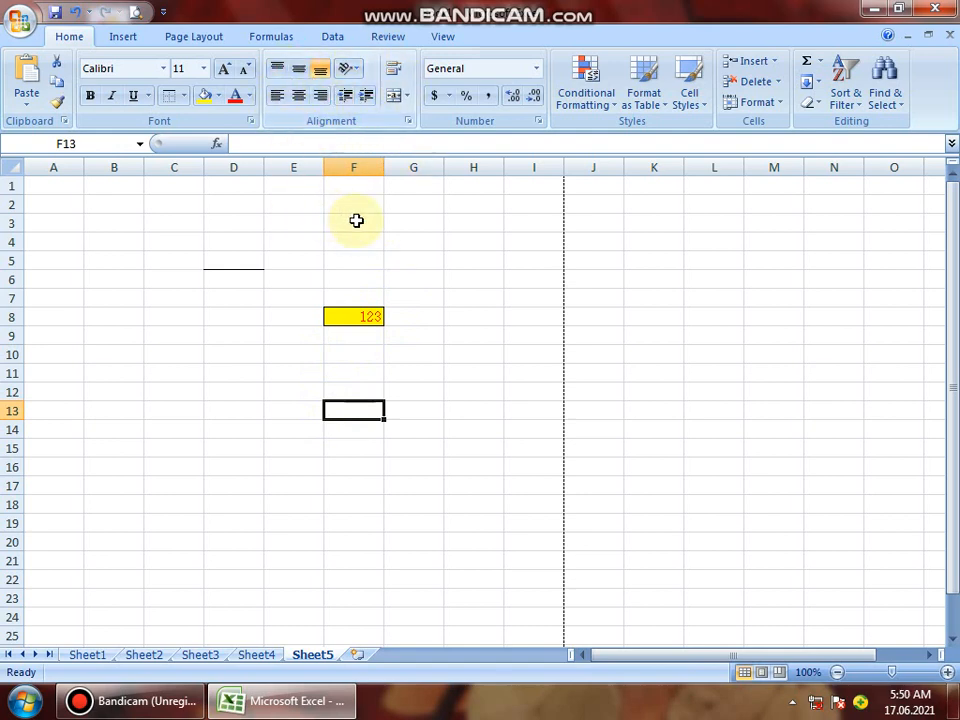
Widen column F to about twice its width and make row 8 several times taller.
drag(385, 167, 448, 176)
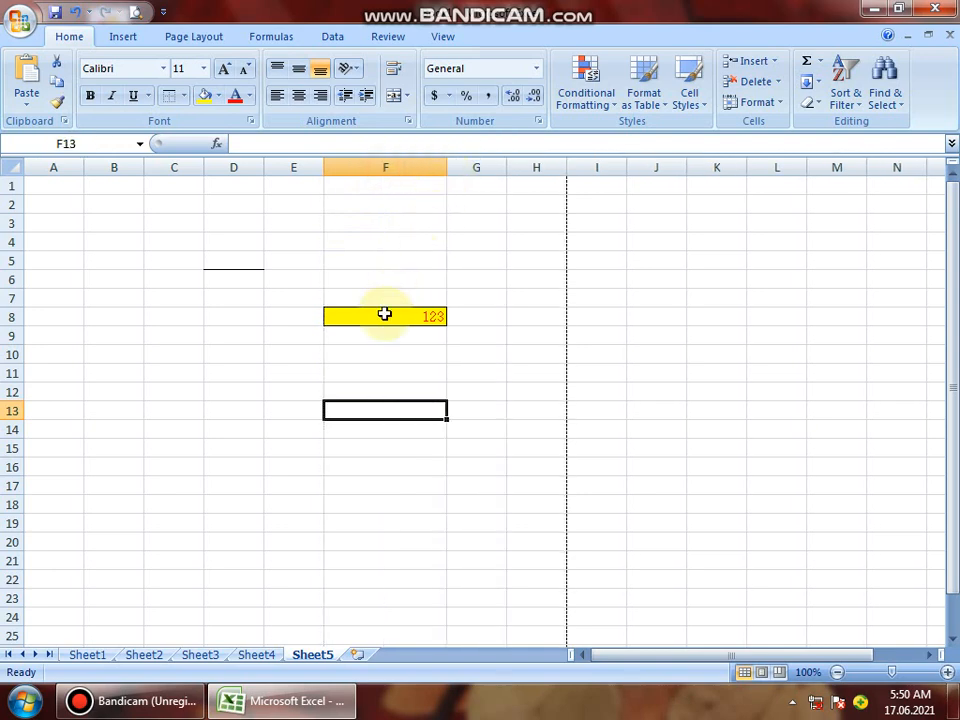
click(383, 315)
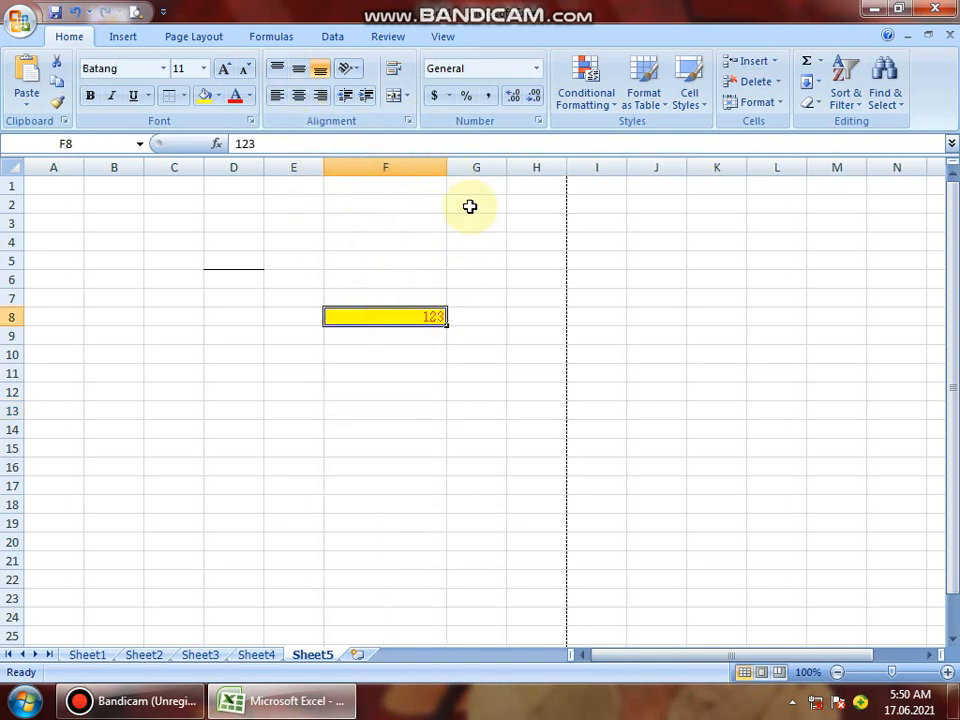
click(444, 164)
drag(11, 326, 18, 393)
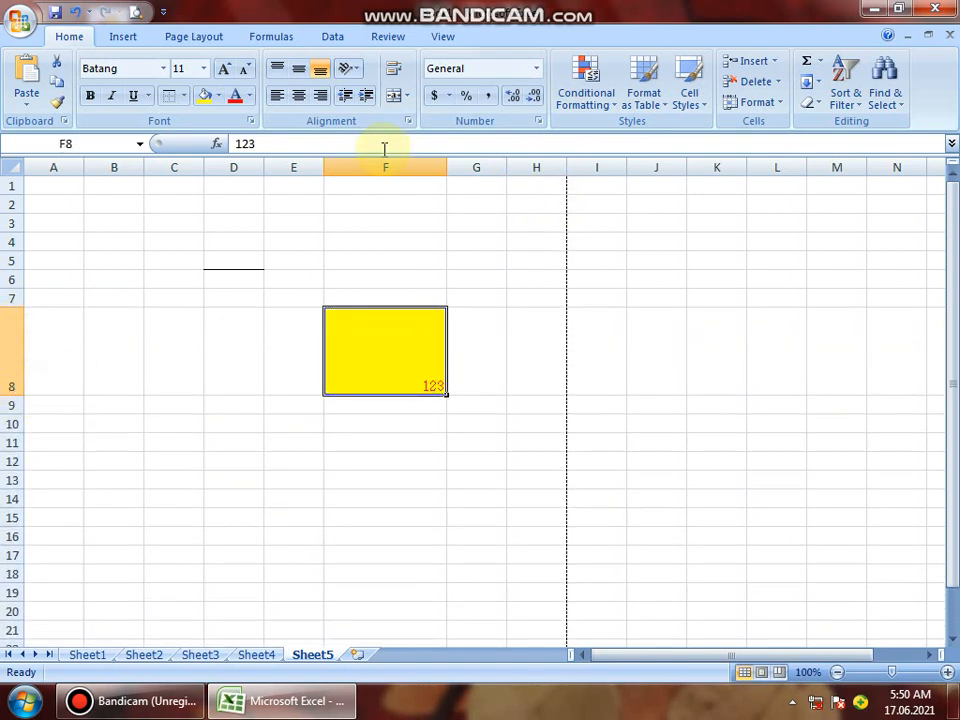
Narrow all columns of the sheet to about half their width and widen only column F to several times that.
click(17, 164)
drag(83, 165, 57, 165)
drag(10, 194, 10, 194)
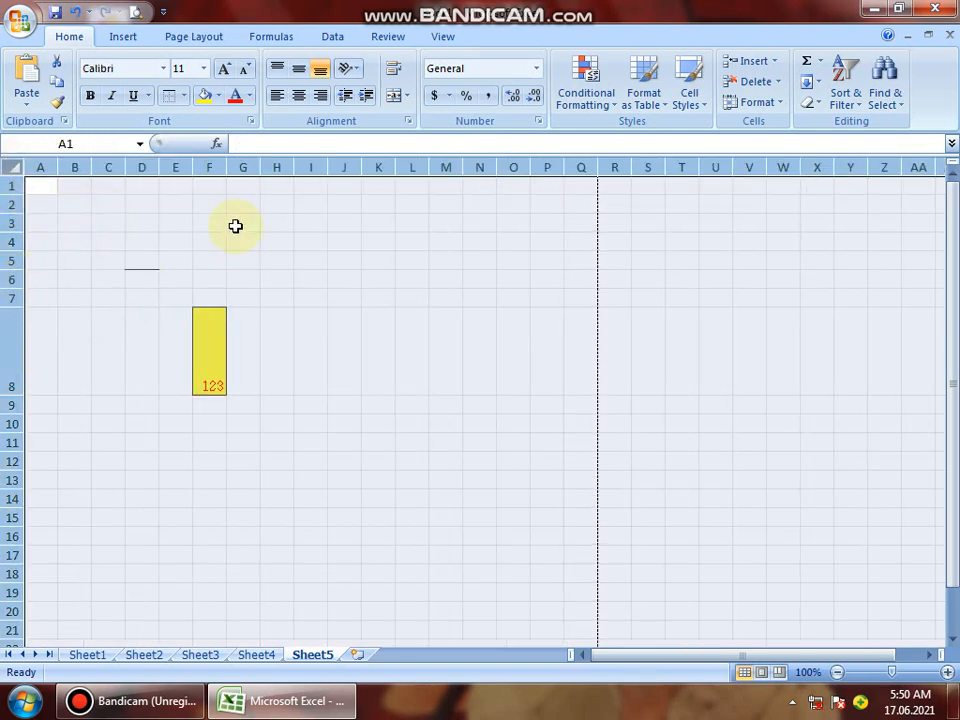
drag(230, 172, 440, 210)
click(141, 242)
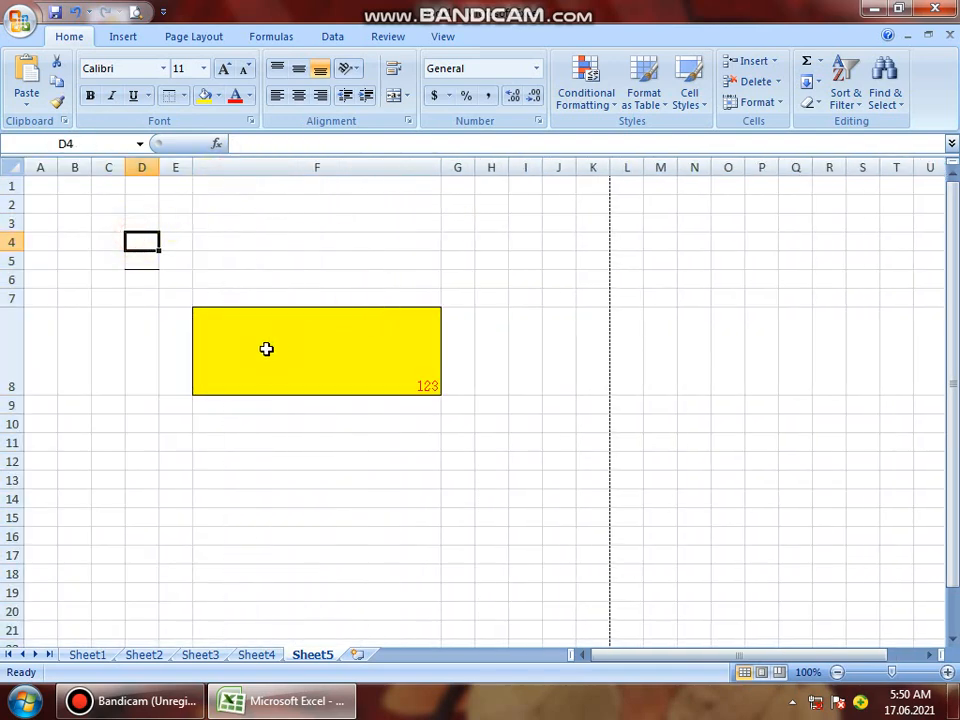
Try the horizontal and vertical alignment options on the number in cell F8, ending with middle vertical alignment.
click(266, 347)
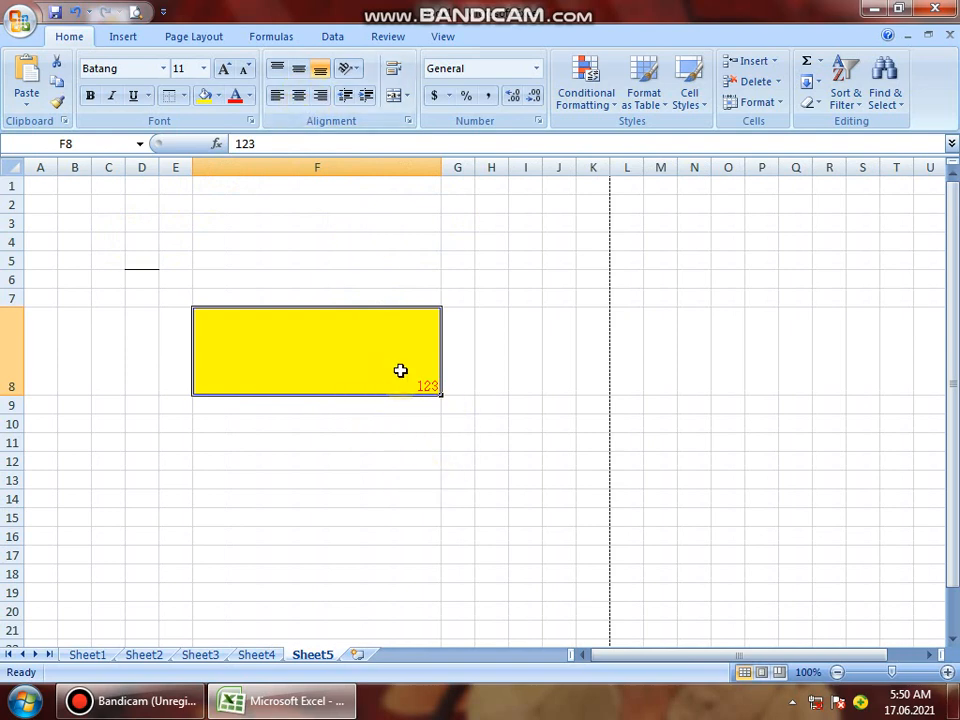
click(298, 70)
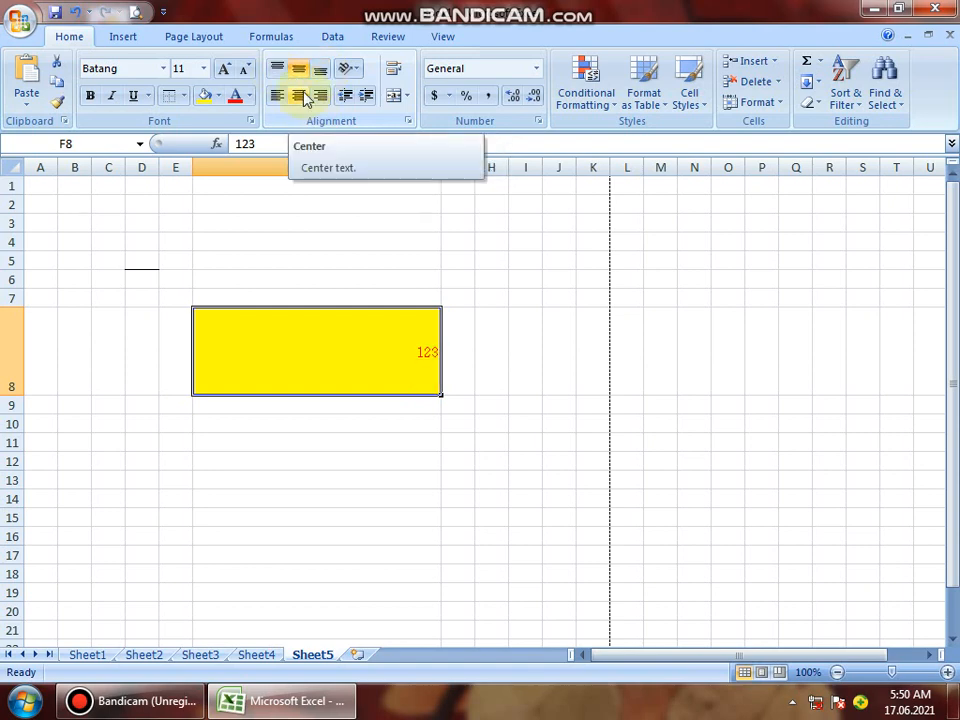
click(298, 96)
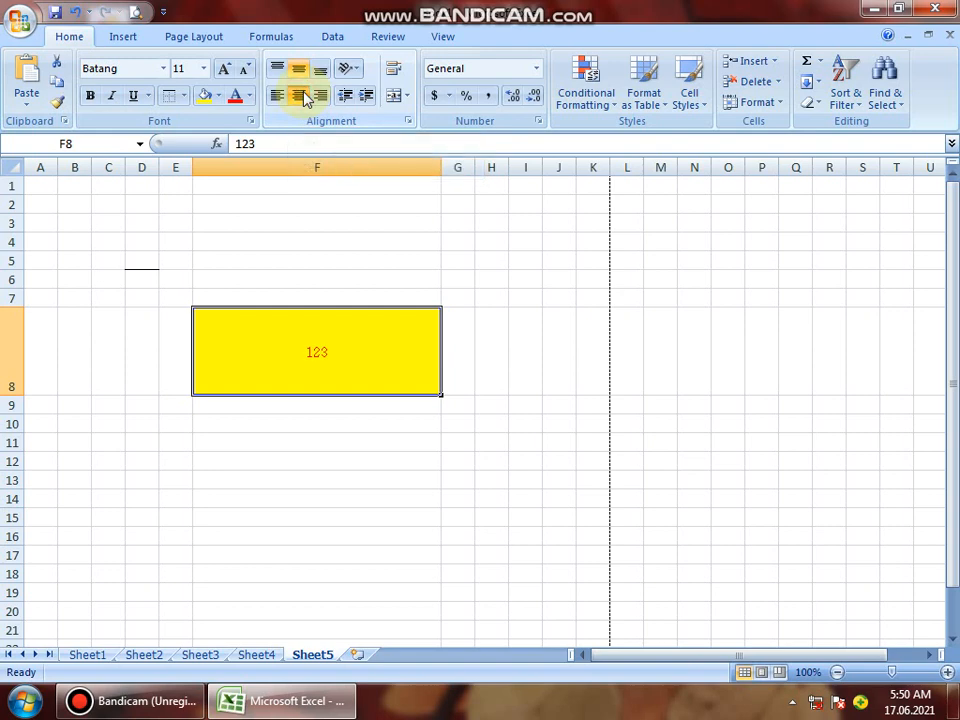
click(318, 96)
click(277, 96)
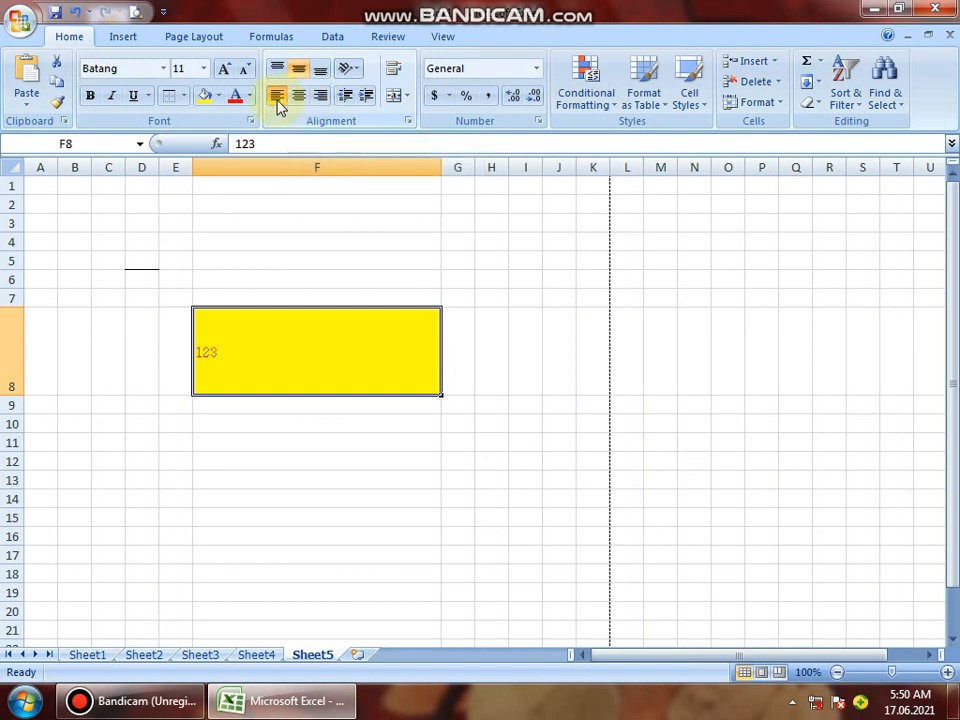
click(278, 70)
click(299, 96)
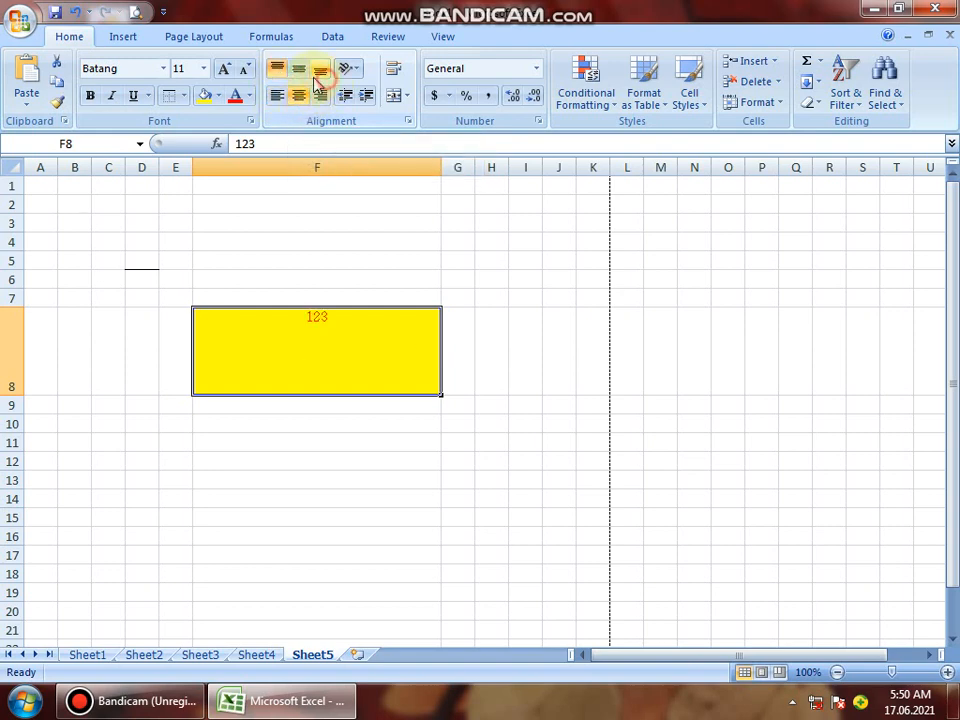
click(300, 70)
click(319, 70)
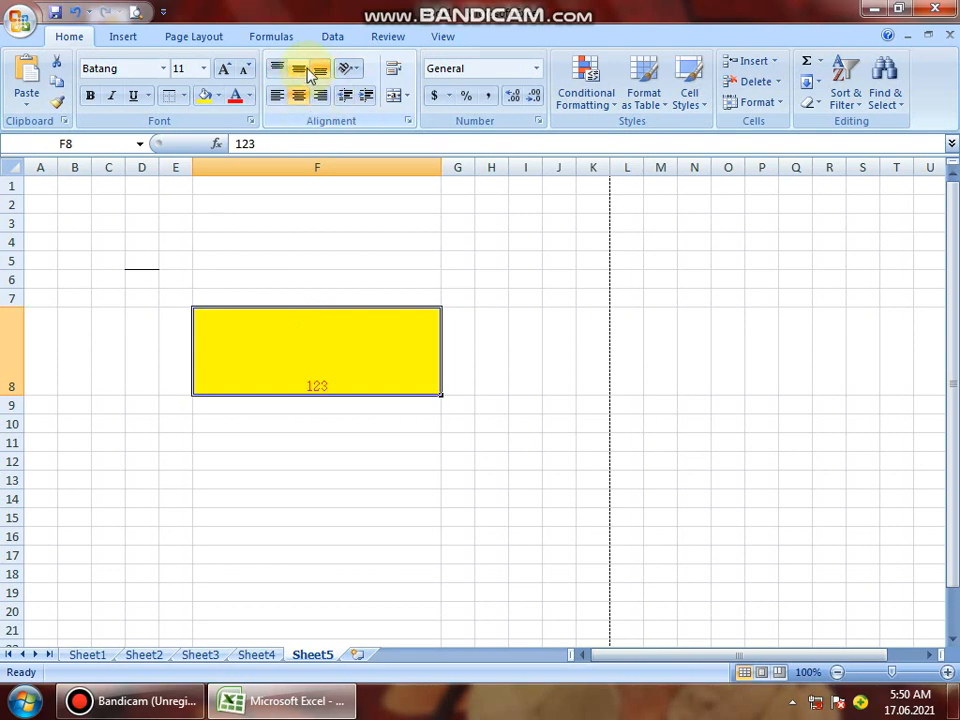
Increase the indent of the number in cell F8 several times and decrease it back to the cell's left edge.
click(367, 97)
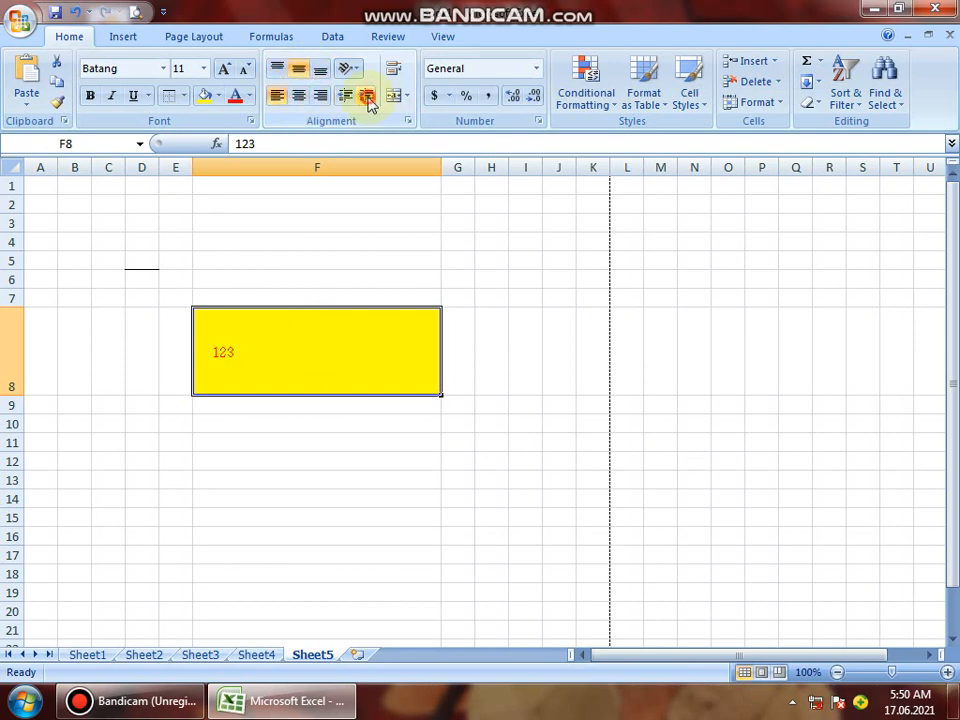
click(363, 99)
click(363, 99)
click(363, 99)
click(363, 99)
click(363, 99)
click(363, 99)
click(339, 98)
click(339, 98)
click(339, 98)
click(339, 98)
click(339, 98)
click(339, 98)
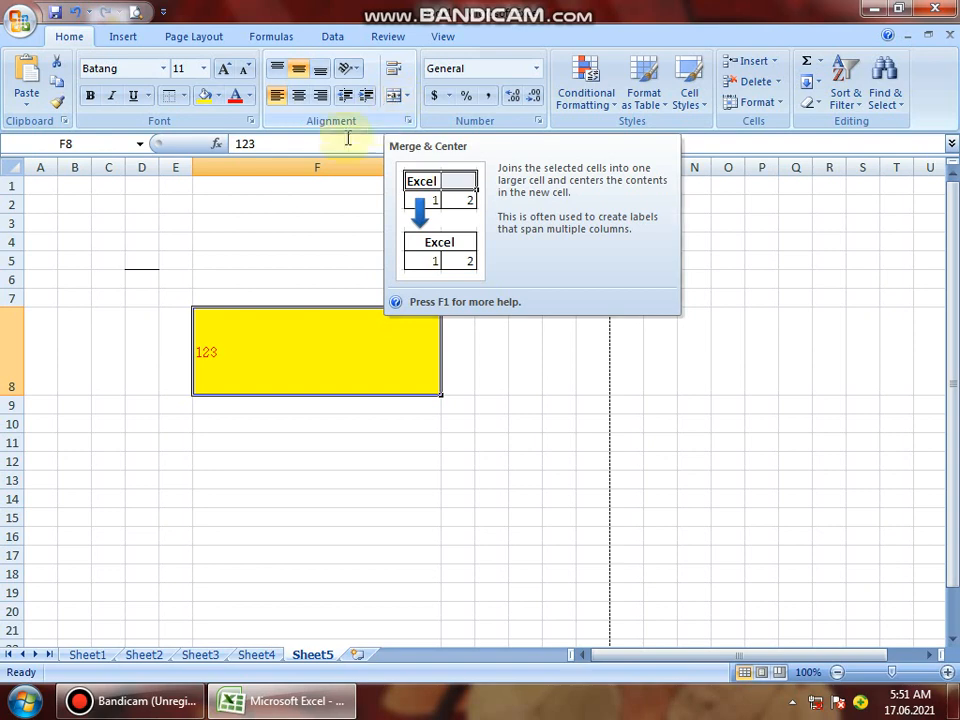
Merge and centre cells G5:H5.
click(465, 260)
drag(465, 260, 484, 266)
click(391, 94)
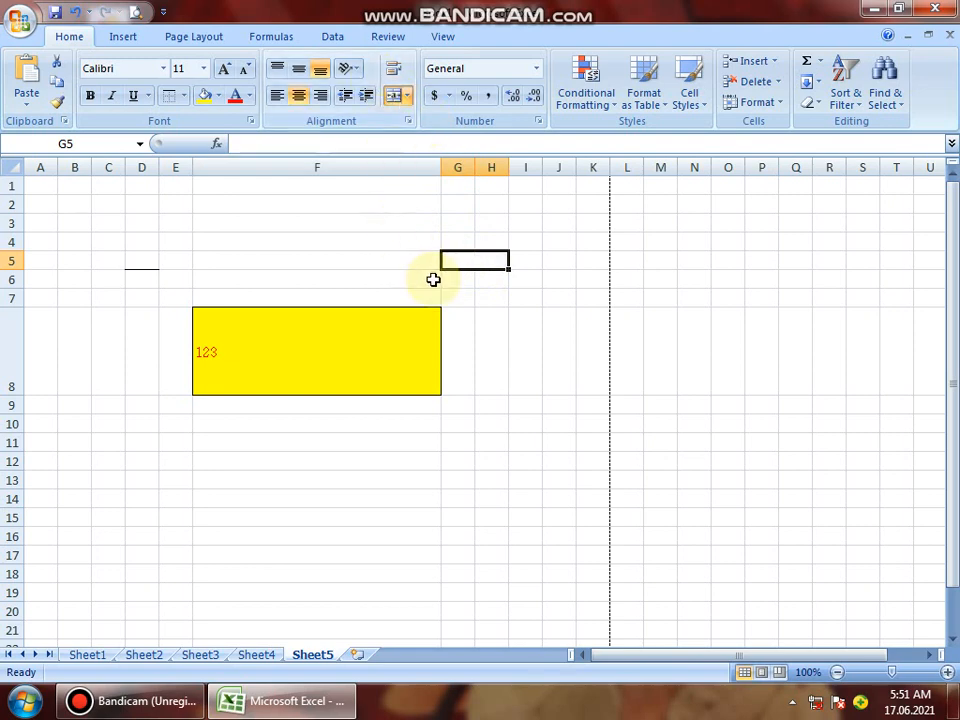
click(505, 315)
Apply all borders to the merged cell G5:H5.
click(475, 259)
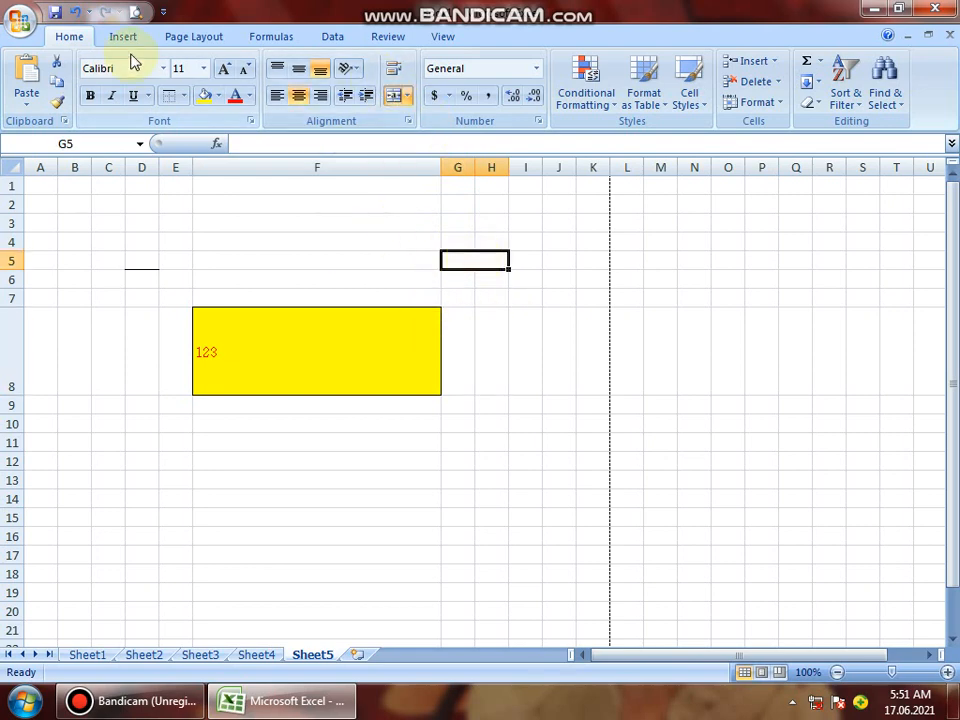
click(184, 95)
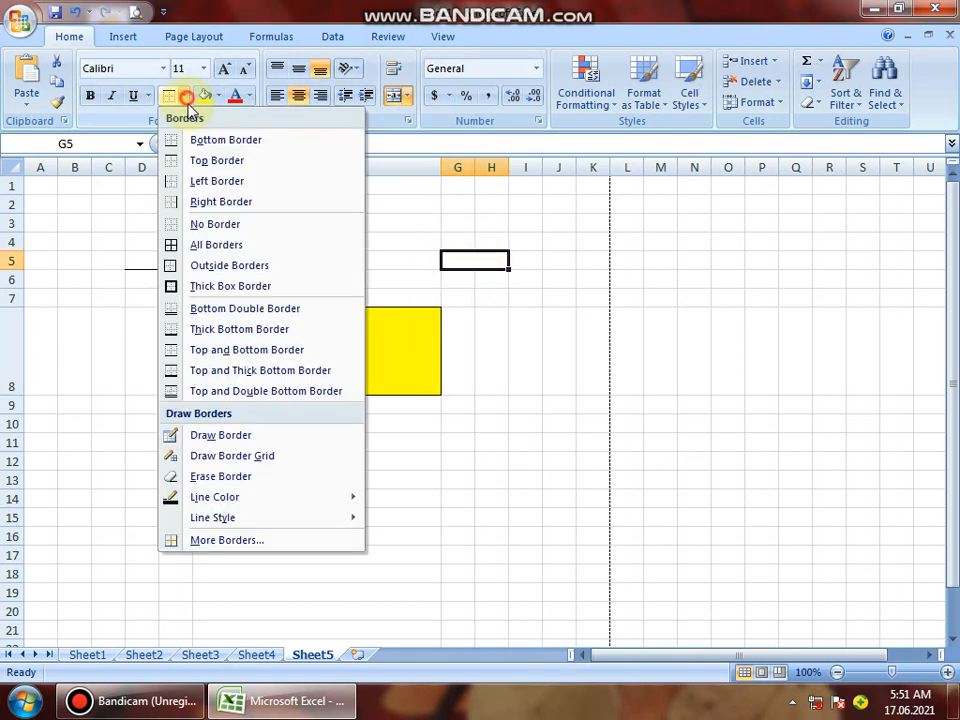
click(205, 245)
click(456, 298)
click(482, 265)
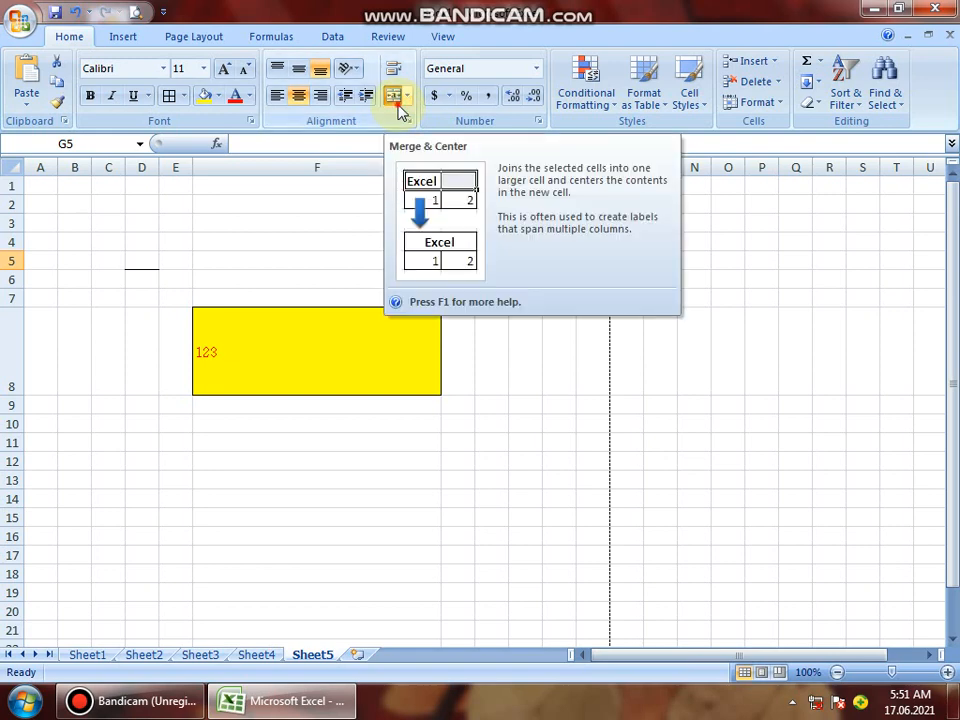
click(529, 342)
click(484, 276)
click(472, 260)
click(484, 262)
click(490, 291)
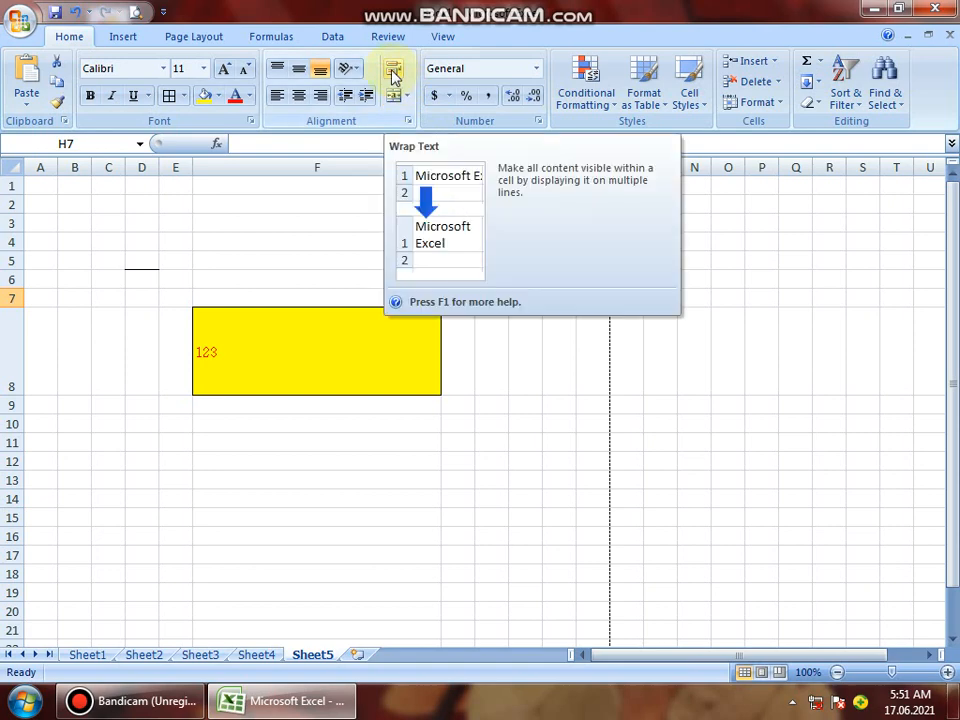
Widen column H slightly, enter the text "kjkj lkjk ljlkj kjl" in cell H3 and select that cell.
click(298, 223)
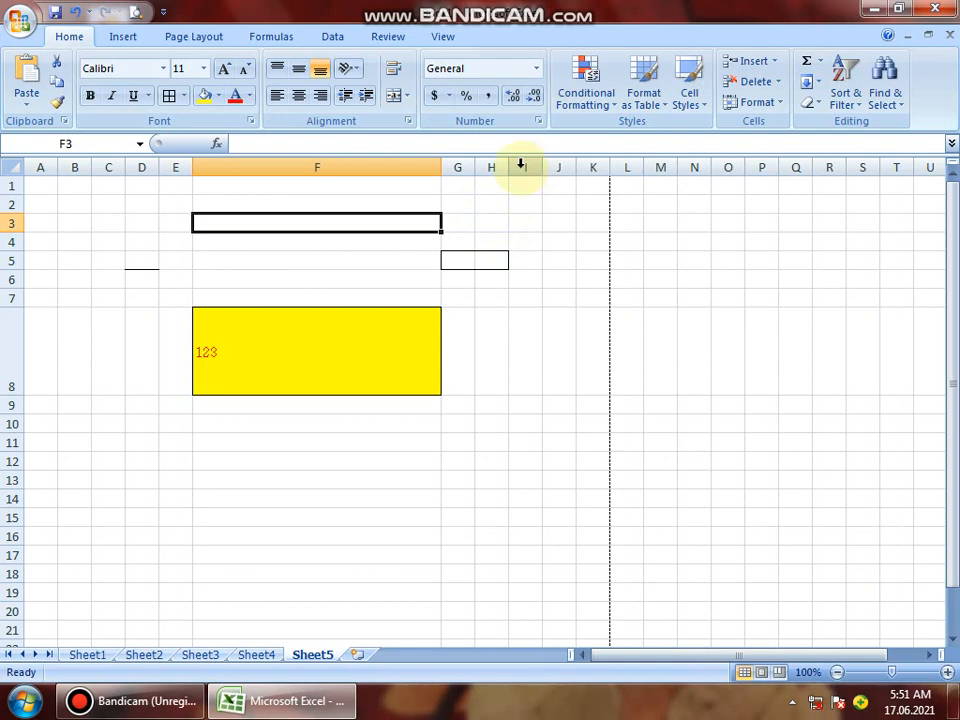
drag(510, 170, 531, 176)
click(507, 224)
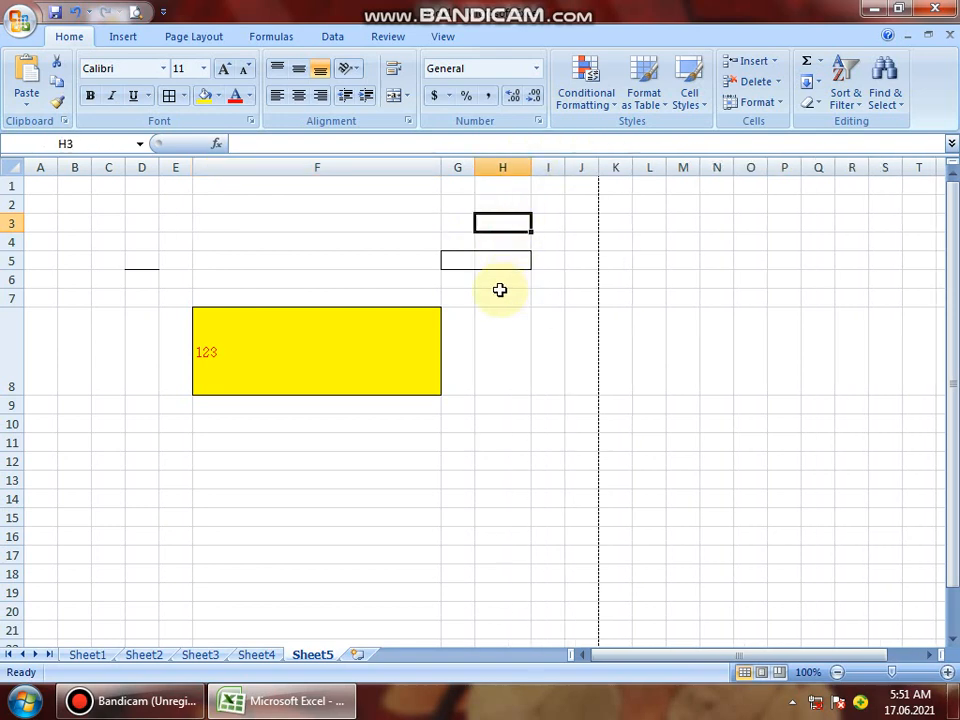
text(kjkj lkjk ljlkj kjl)
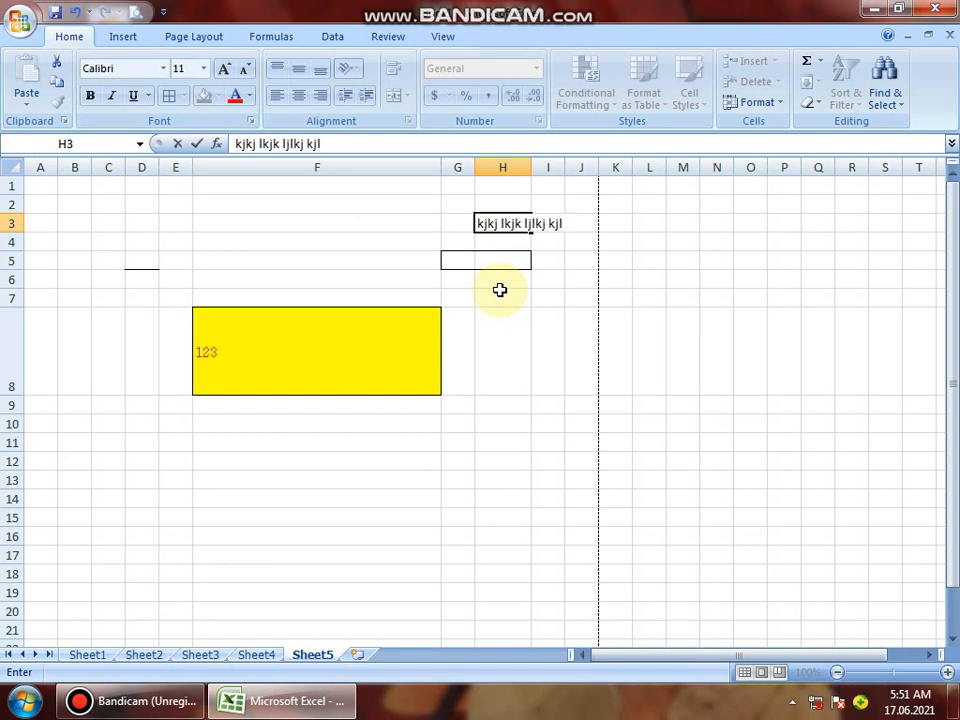
click(500, 291)
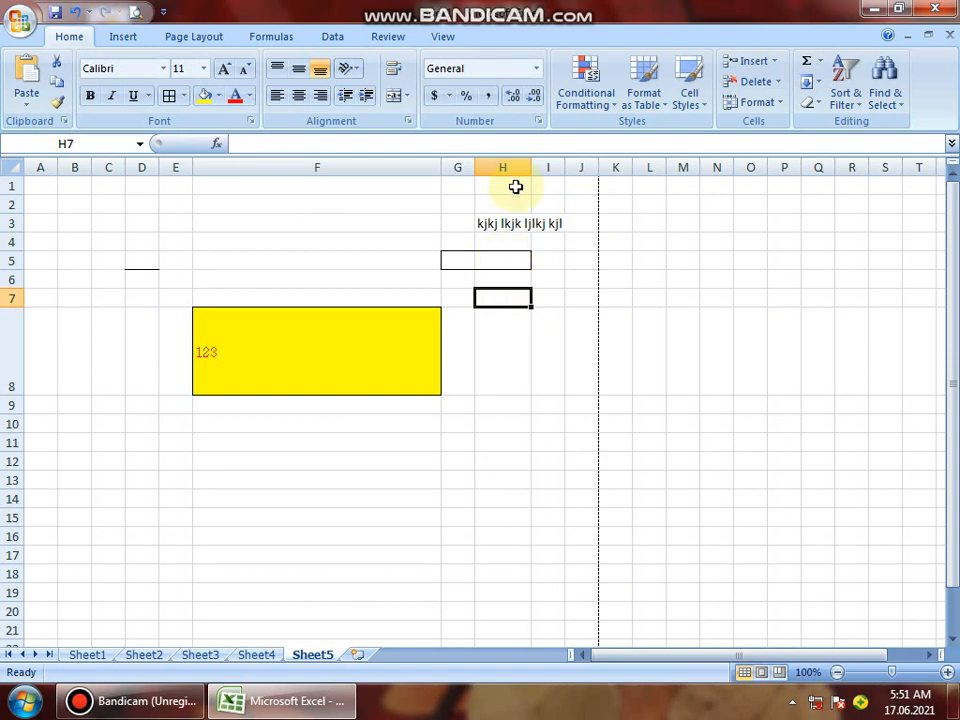
click(508, 226)
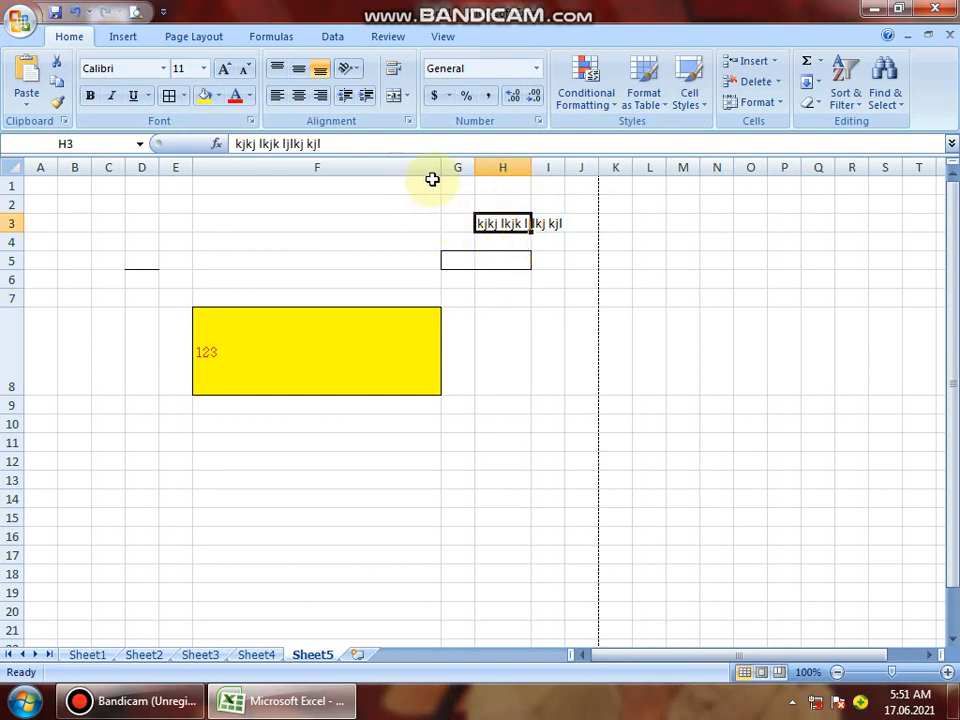
Wrap the text in cell H3.
click(398, 76)
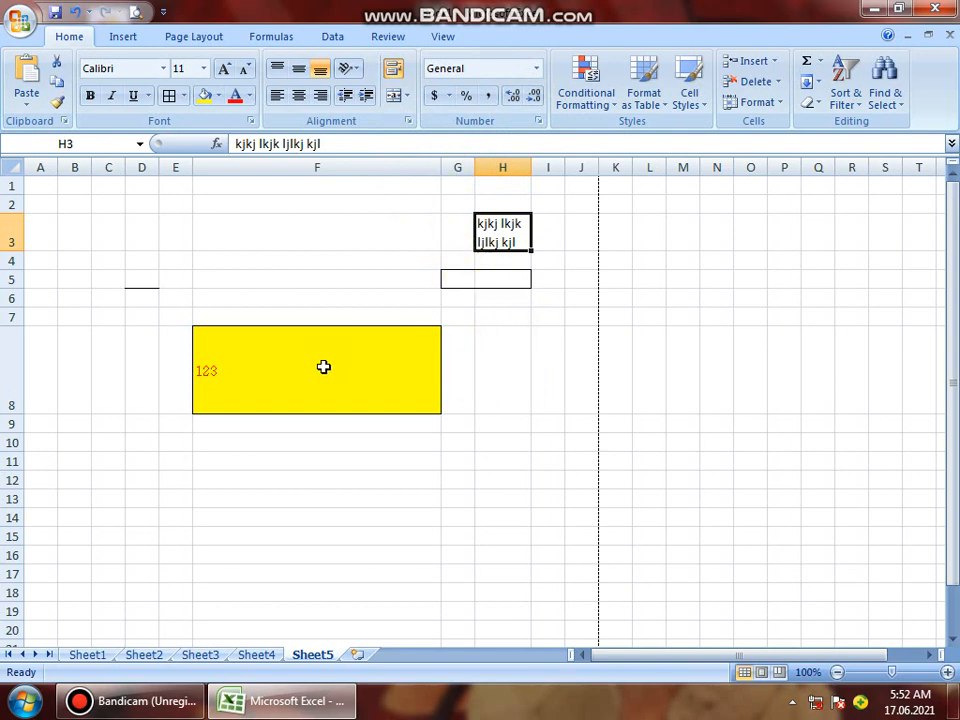
Enter 1213214 in the yellow cell F8 and apply the comma number style to it.
click(296, 379)
text(12)
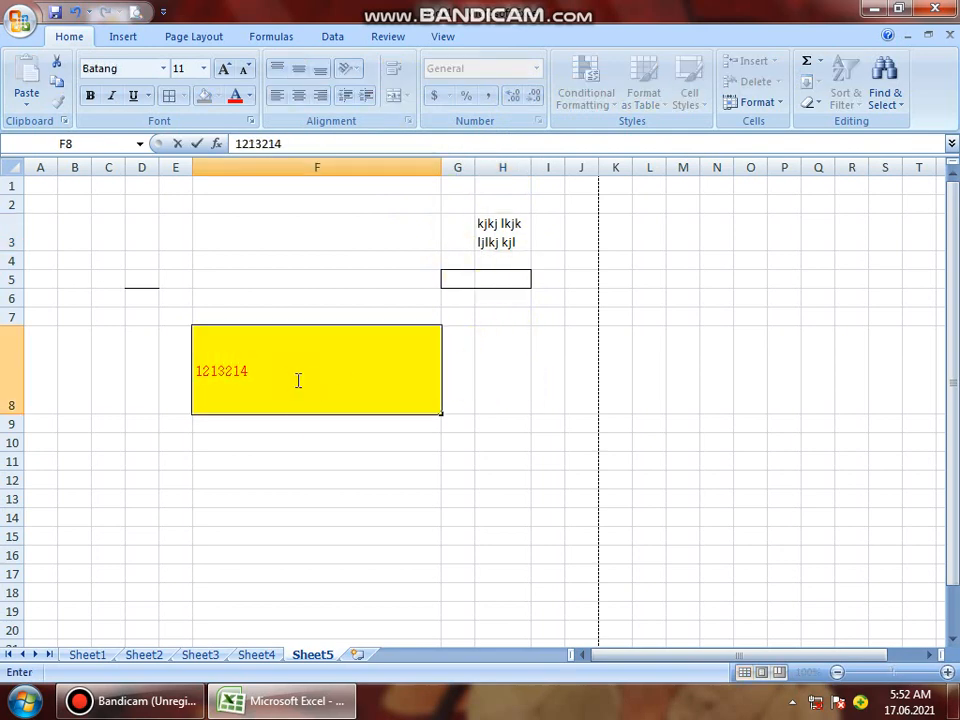
click(318, 445)
click(307, 383)
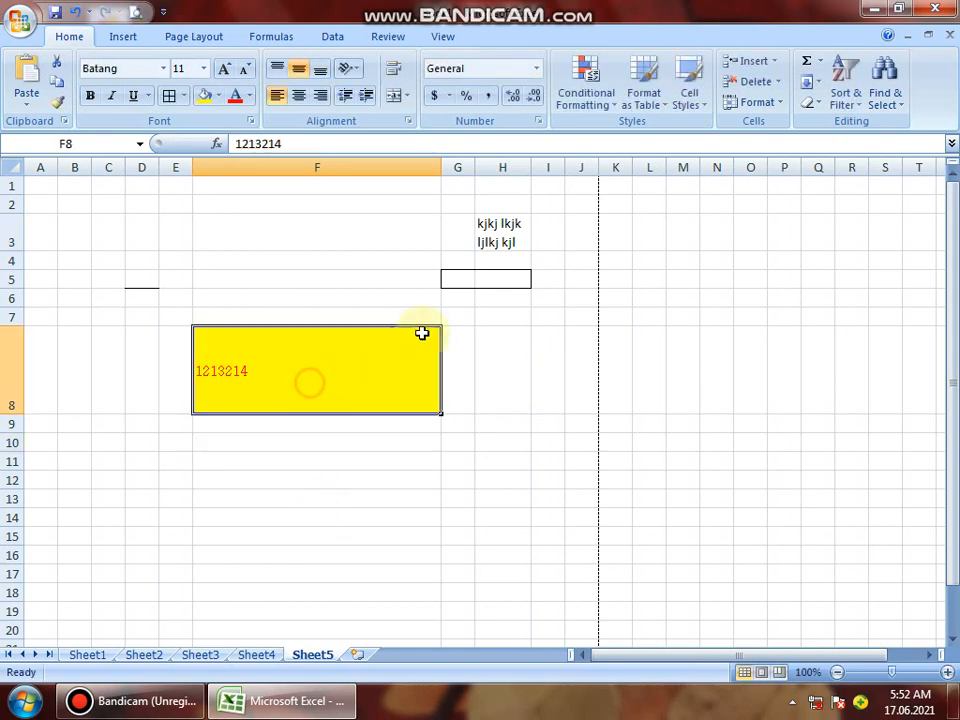
click(493, 98)
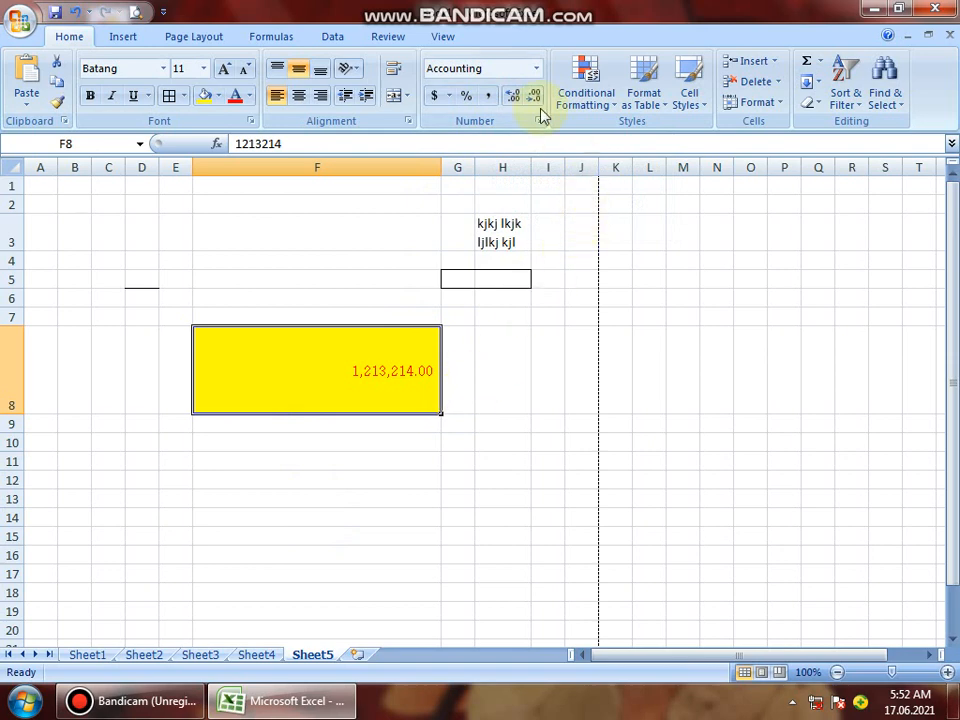
Increase the number in cell F8 to twelve decimal places.
click(514, 95)
click(514, 95)
click(514, 95)
click(514, 95)
click(514, 95)
click(514, 95)
click(514, 95)
click(514, 95)
click(514, 95)
click(515, 94)
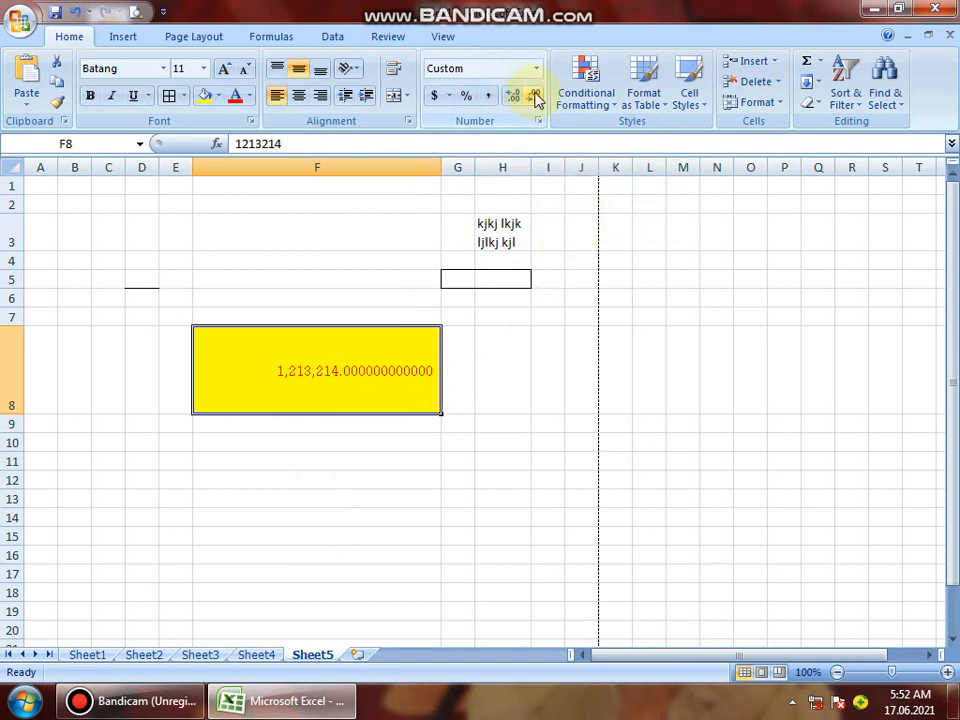
Decrease the number in cell F8 to four decimal places.
click(535, 96)
click(535, 96)
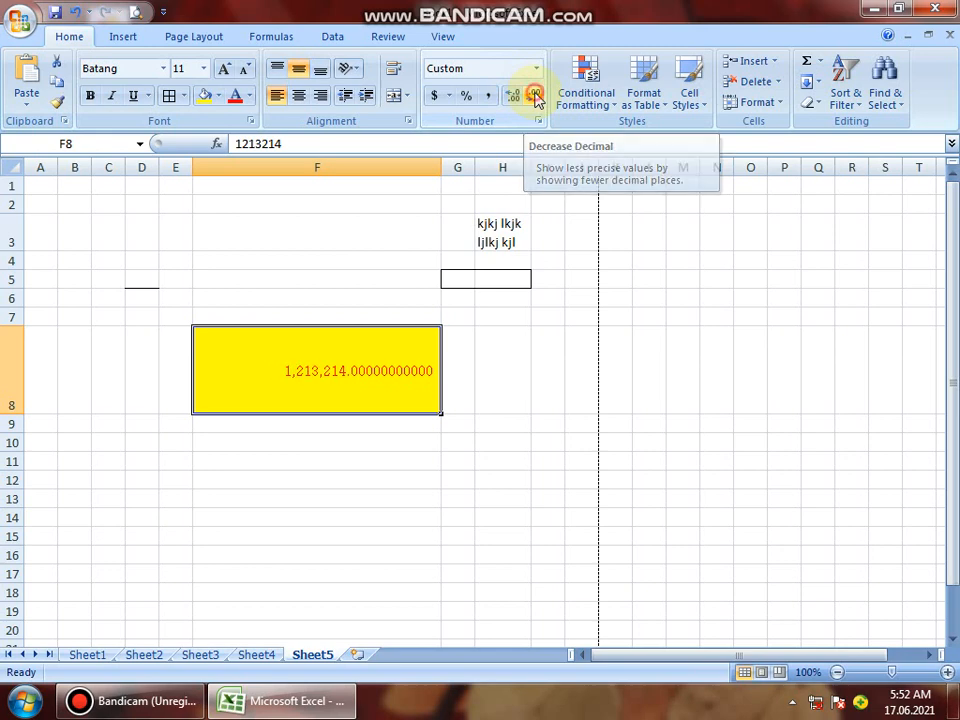
click(535, 96)
click(535, 96)
click(535, 96)
click(535, 96)
click(535, 96)
click(535, 96)
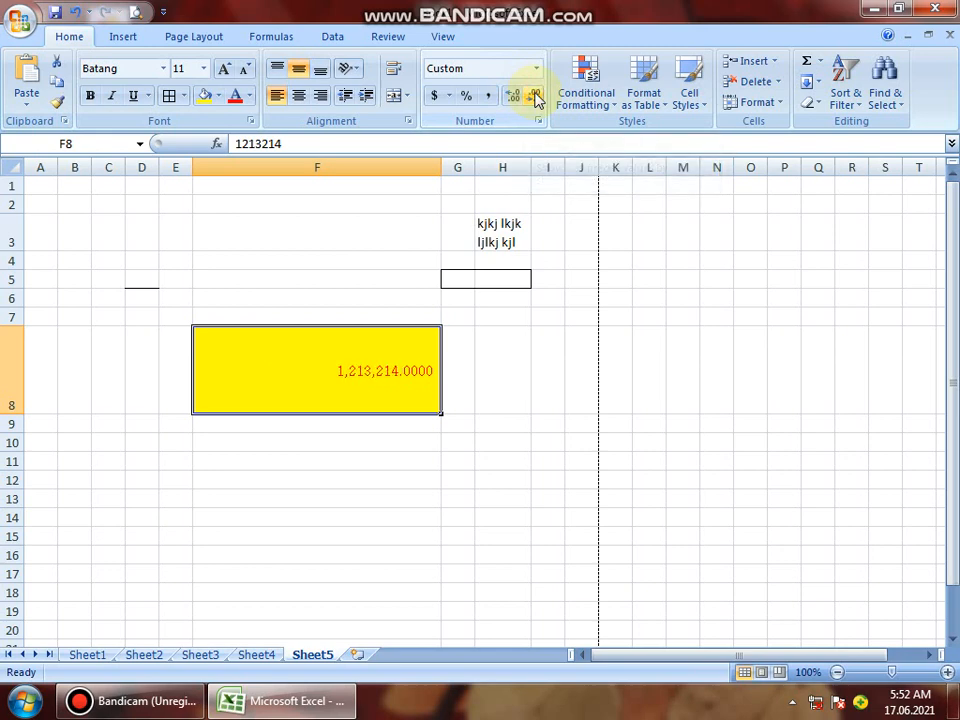
Insert five sheet rows at row 7, above the yellow cell.
click(515, 296)
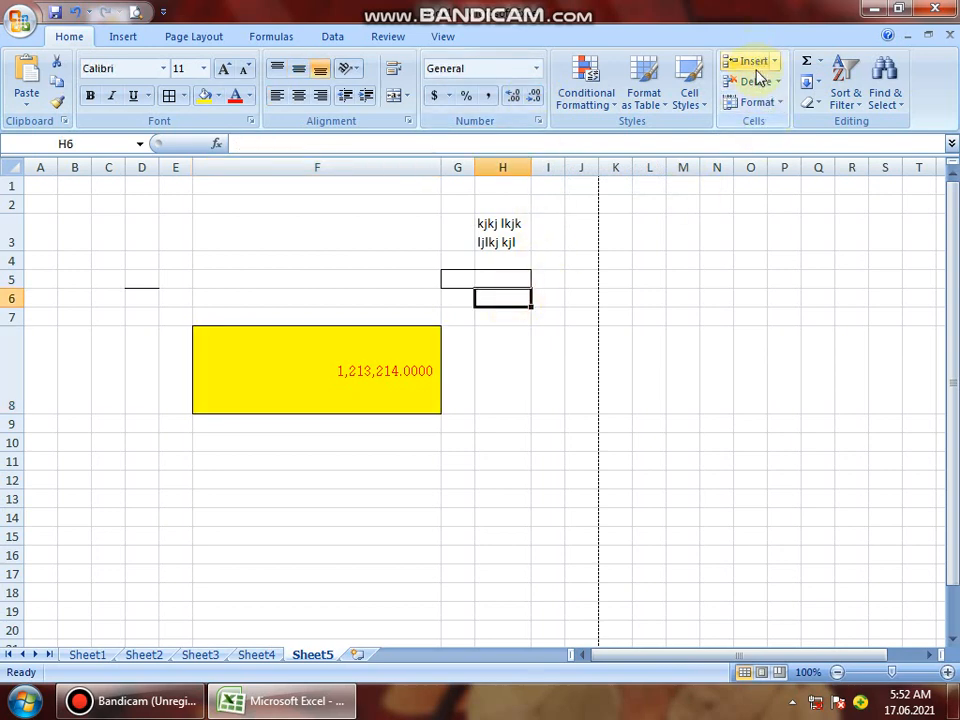
click(9, 318)
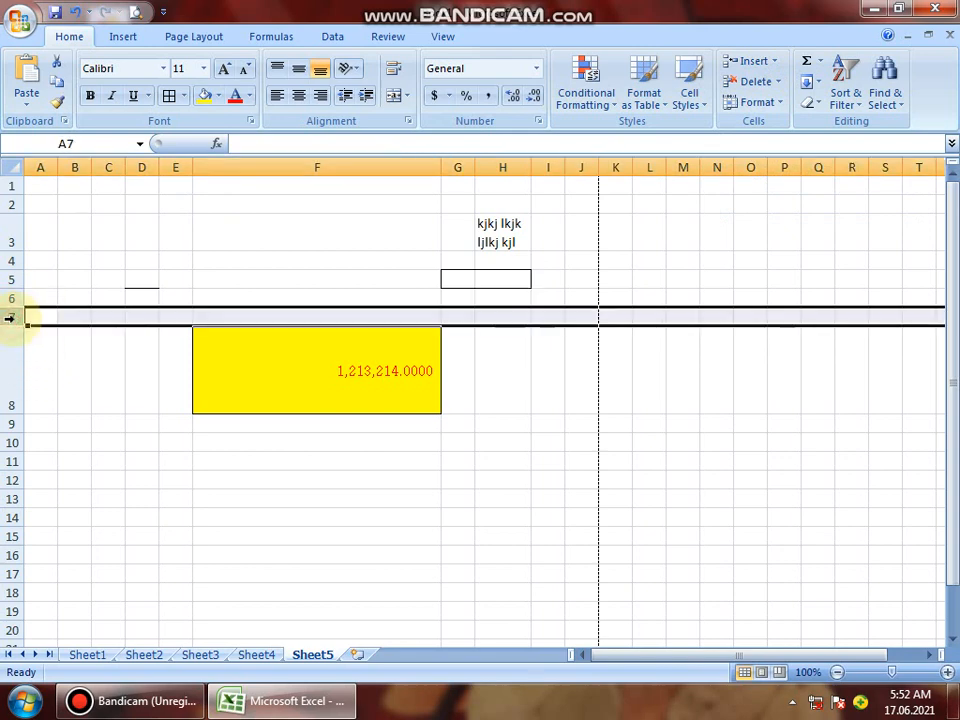
click(755, 64)
click(755, 64)
click(755, 64)
click(755, 64)
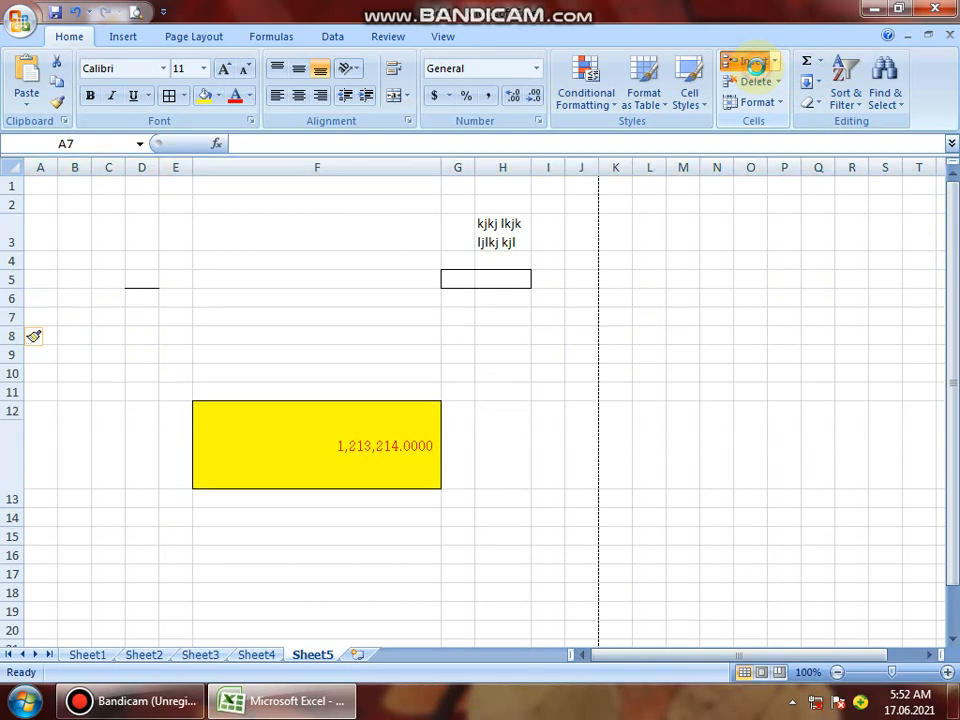
click(757, 67)
Delete three of the empty sheet rows, starting at row 7.
click(741, 81)
click(741, 80)
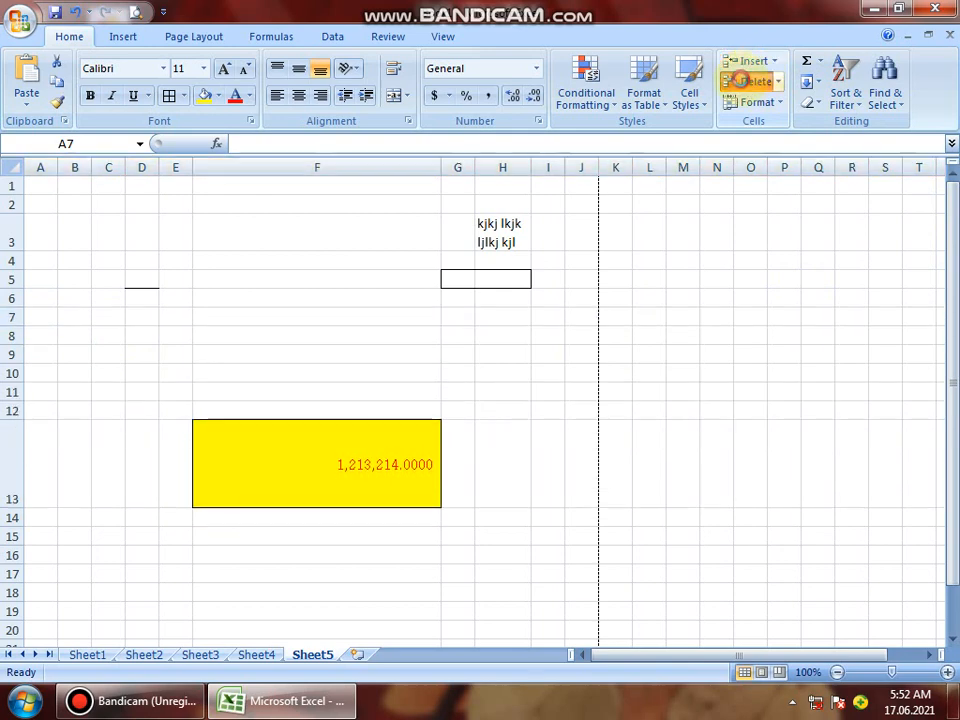
click(741, 80)
click(743, 84)
click(743, 84)
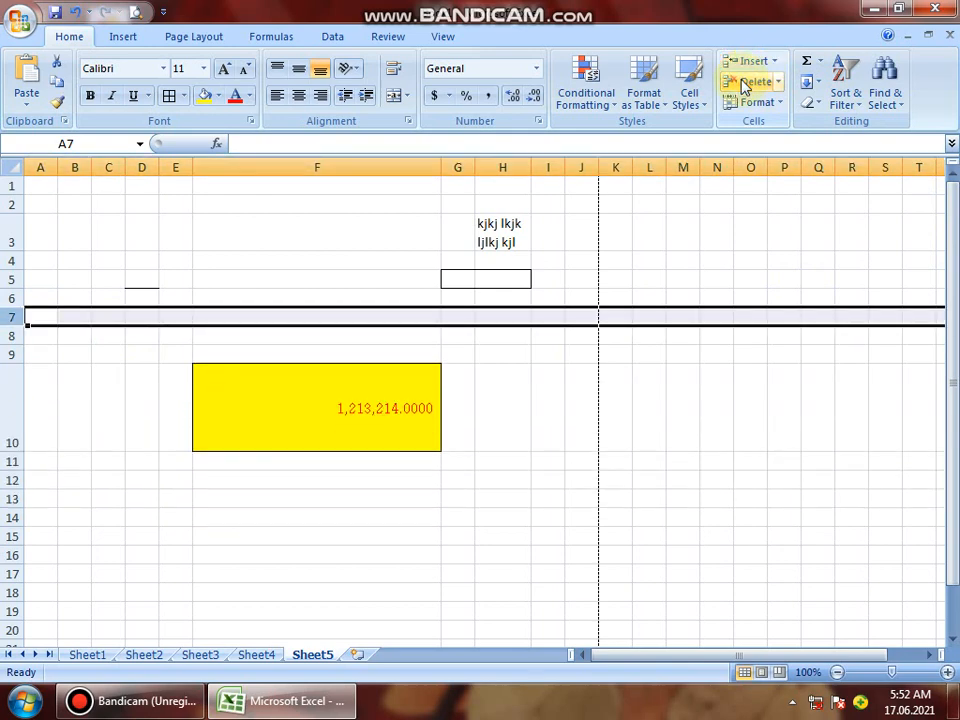
Show the options for inserting cells, sheet rows, sheet columns and sheets with cell H4 selected.
click(520, 368)
click(506, 259)
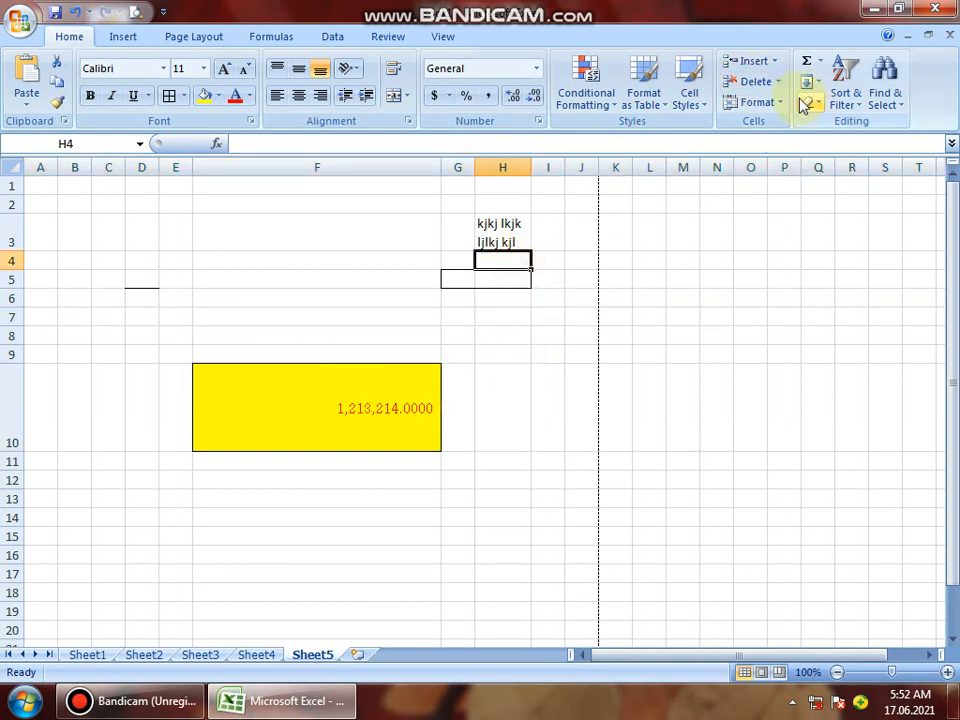
click(775, 63)
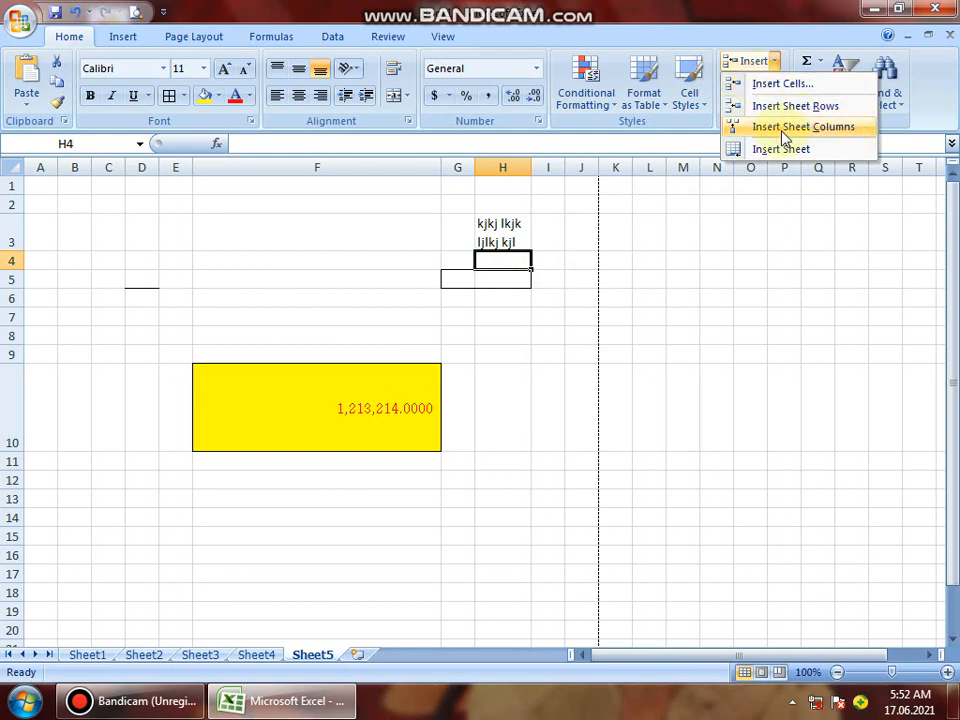
click(489, 325)
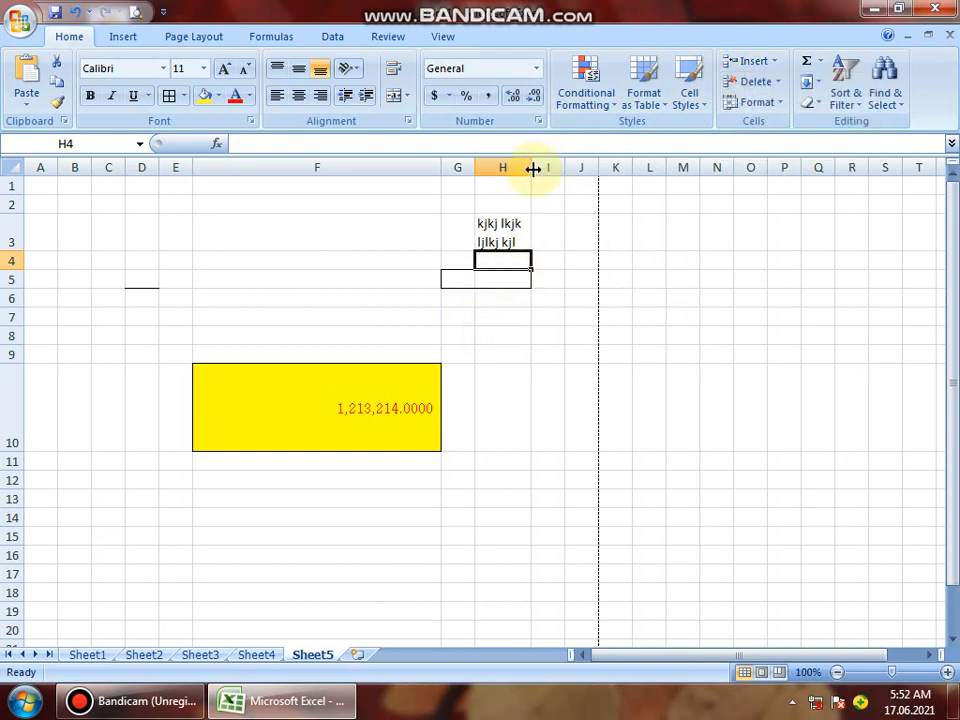
Show the available sort and filter options with cell D6 selected.
click(145, 298)
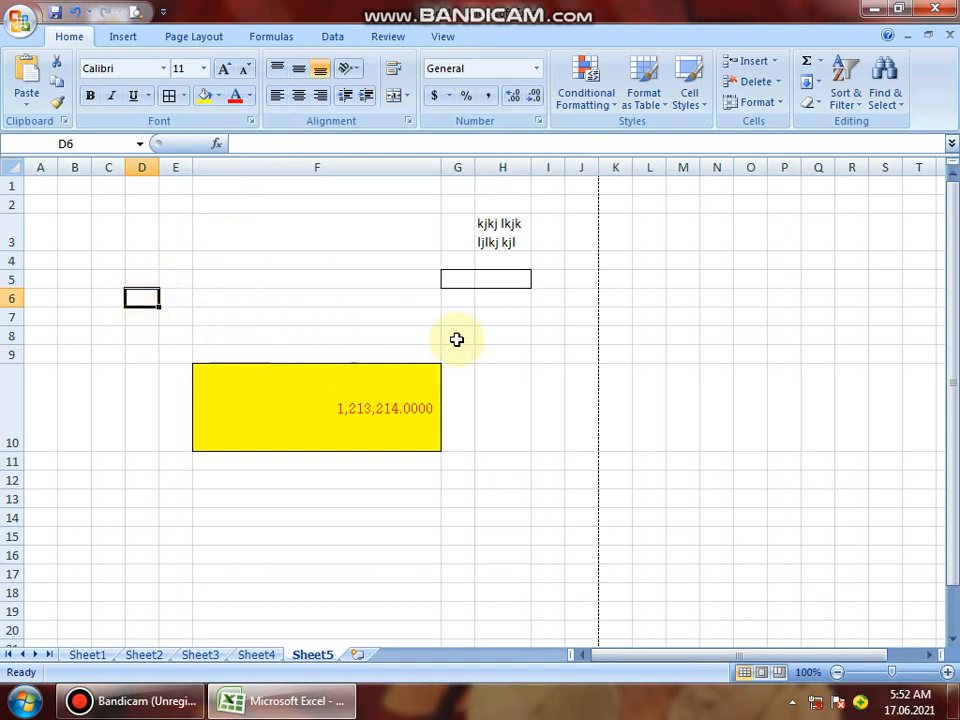
click(850, 100)
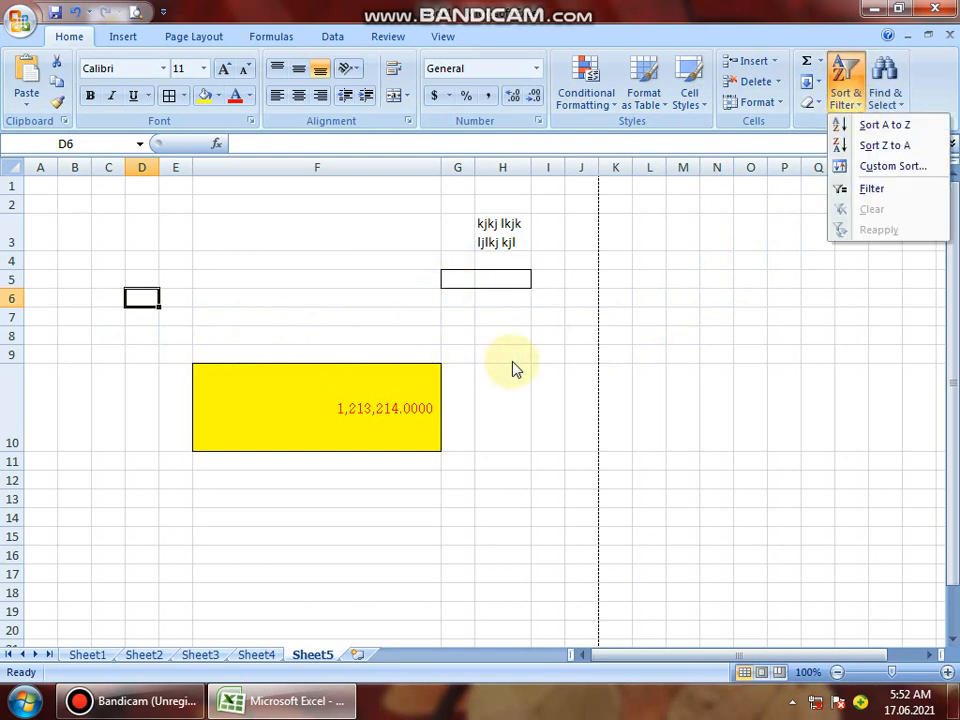
click(671, 270)
Enter the letters j, b, p, d, a, c and b down cells C5:C11.
click(97, 280)
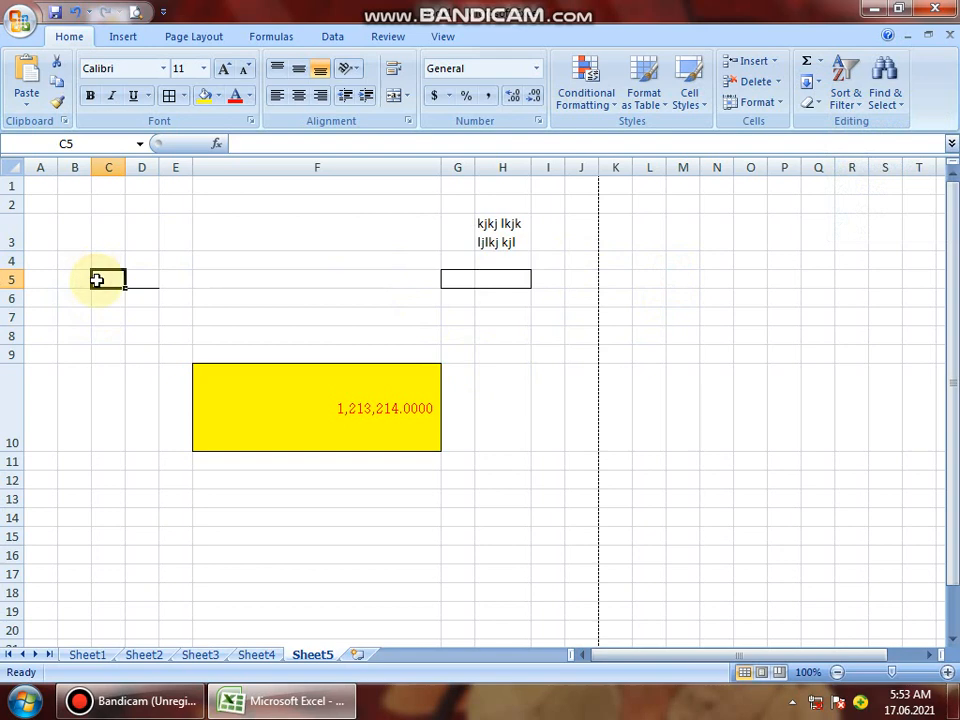
text(j)
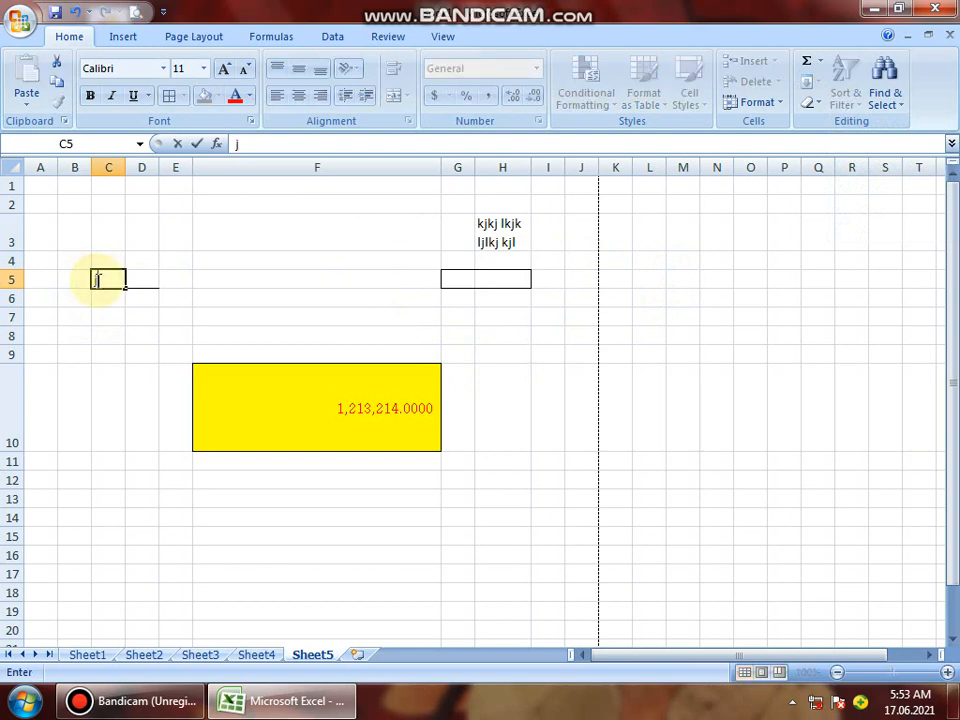
key(Return)
text(b)
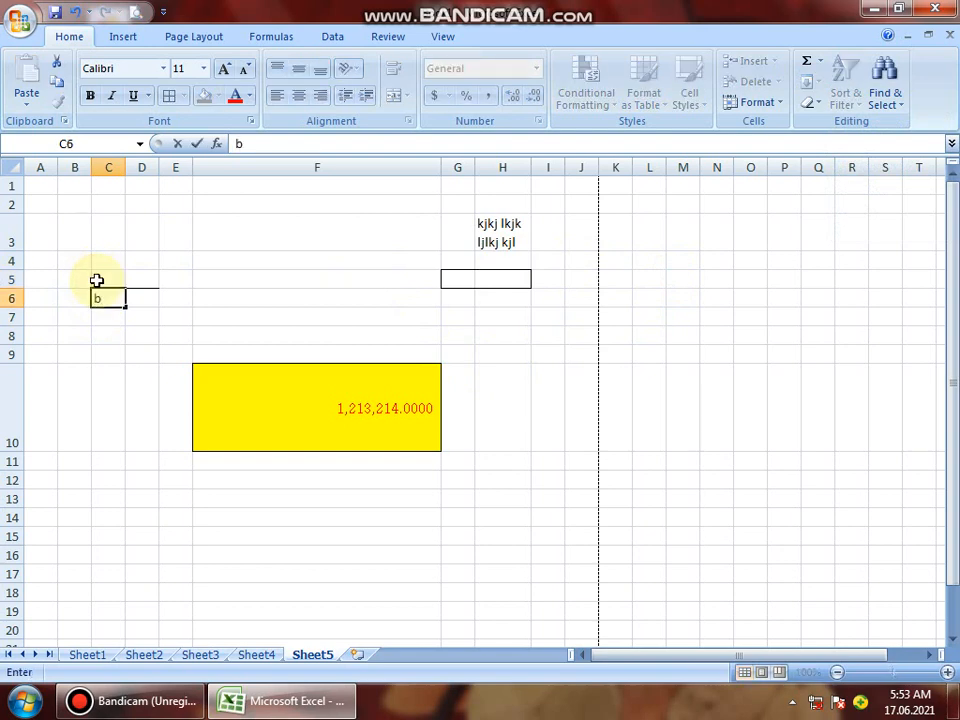
key(Return)
text(p)
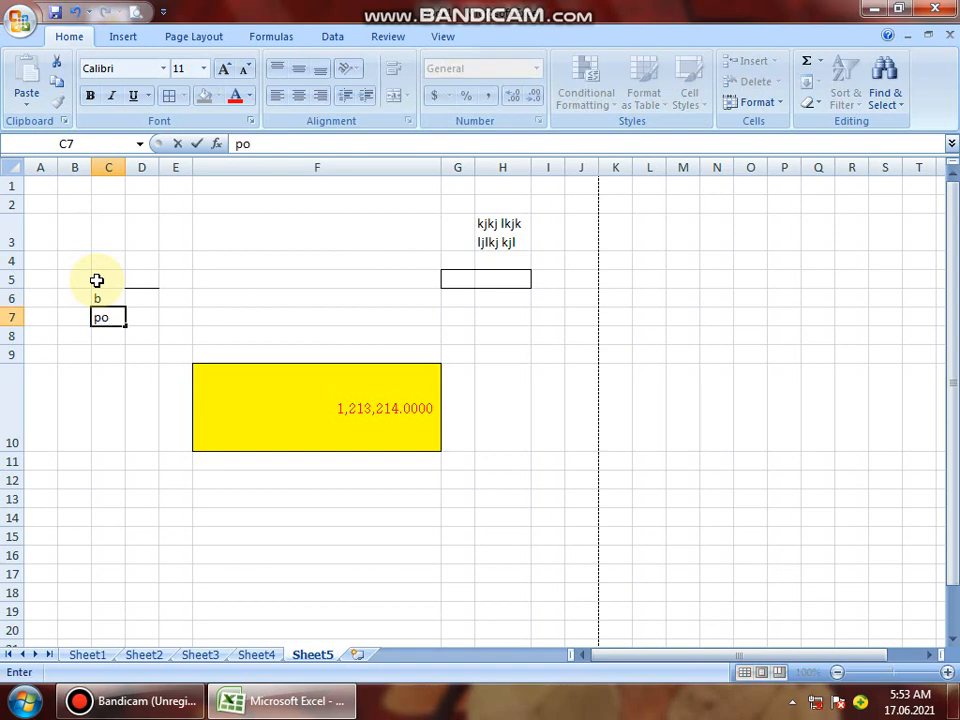
key(Return)
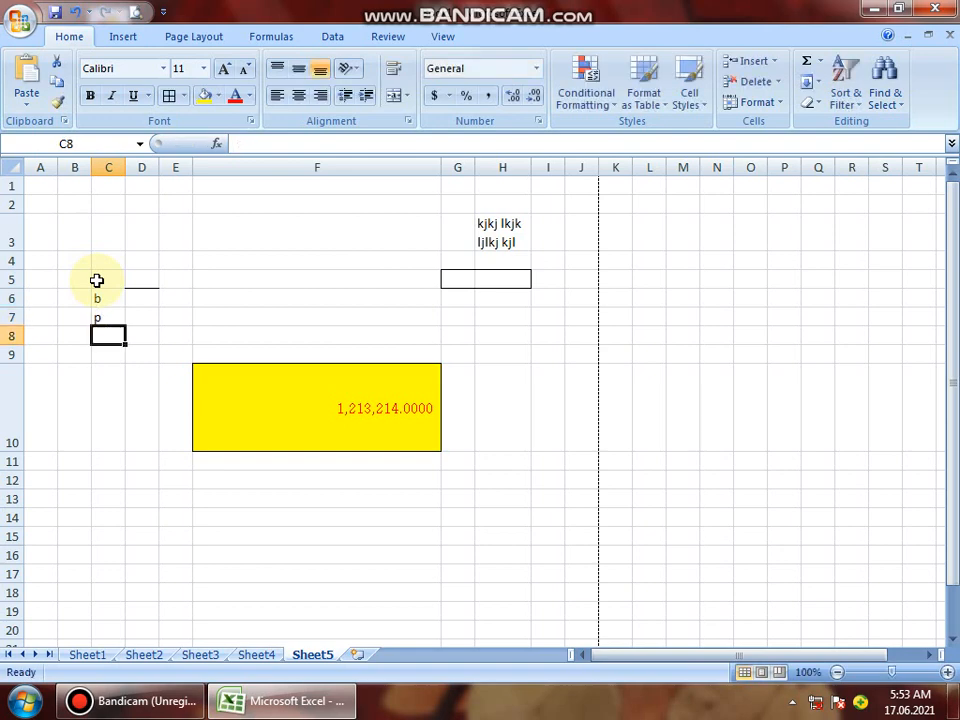
text(d)
key(Return)
text(a)
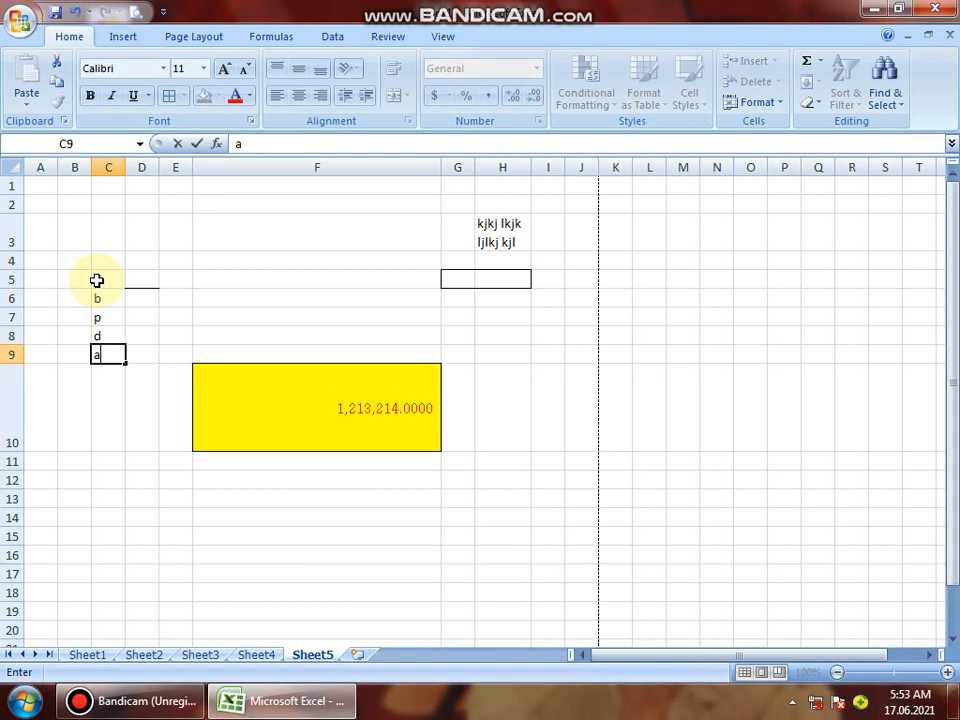
key(Return)
key(Return)
key(Up)
text(c)
key(Return)
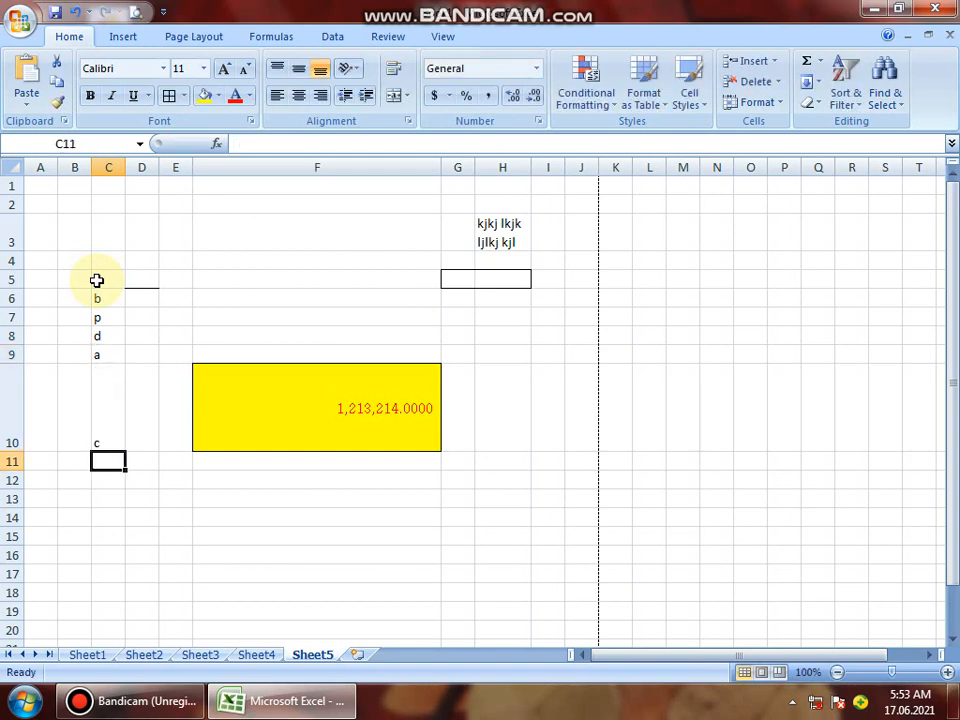
text(b)
click(101, 625)
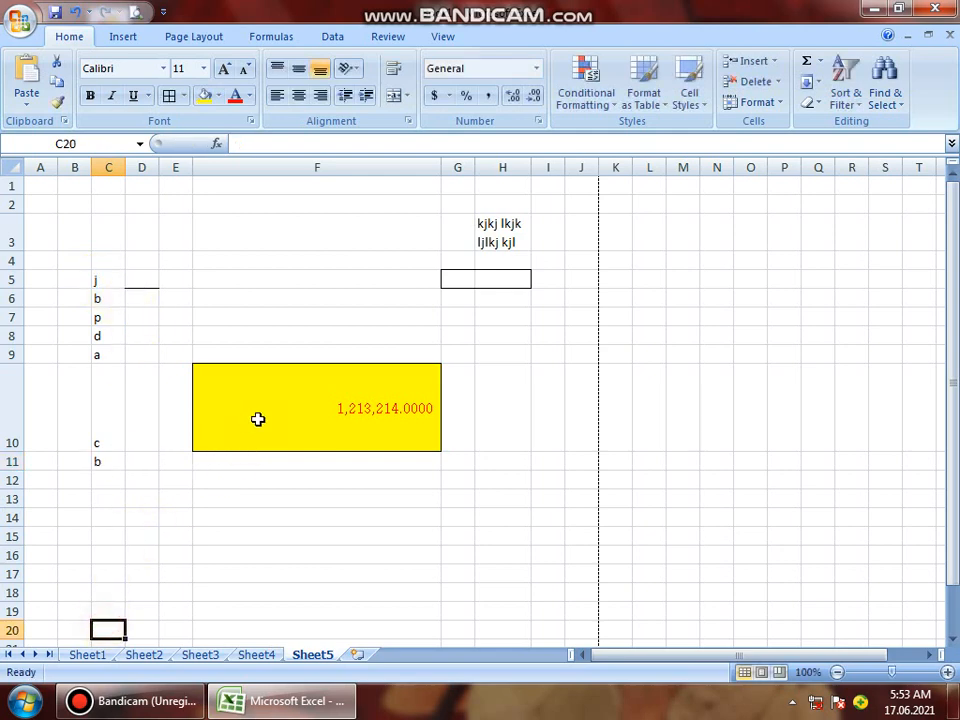
Reduce the height of row 10 and sort the letters in cells C4:C11 from A to Z.
drag(3, 452, 50, 392)
drag(106, 259, 97, 399)
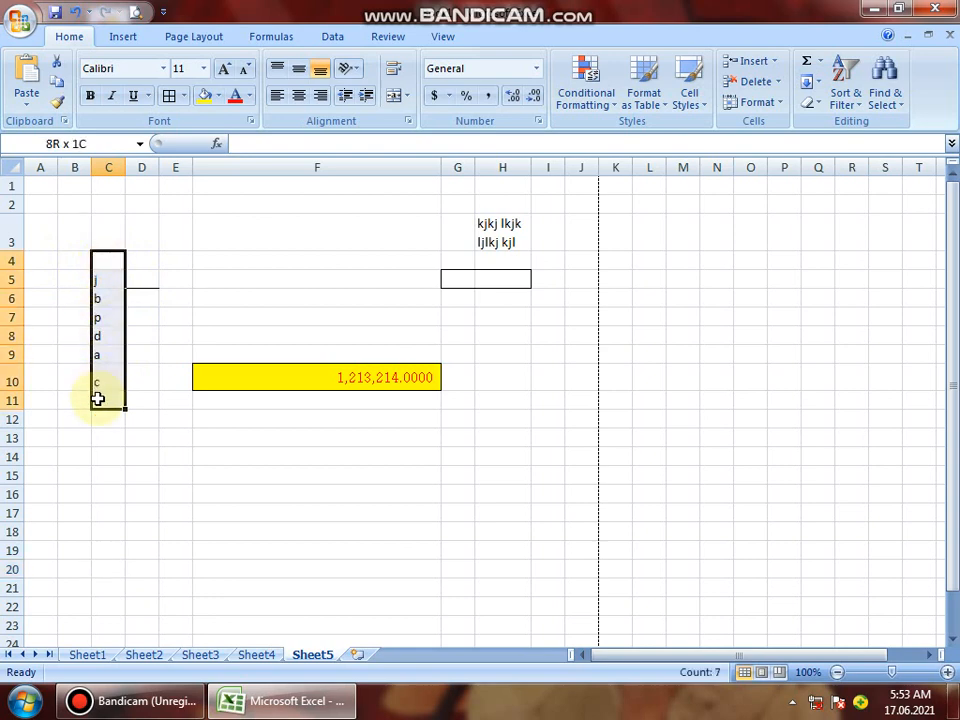
click(858, 110)
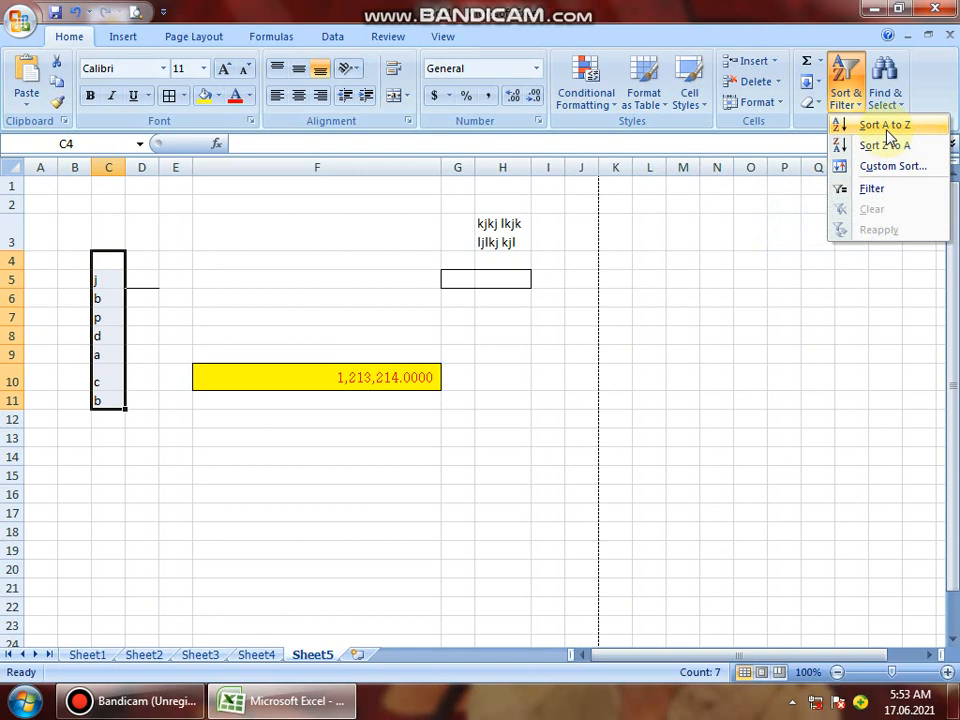
click(890, 125)
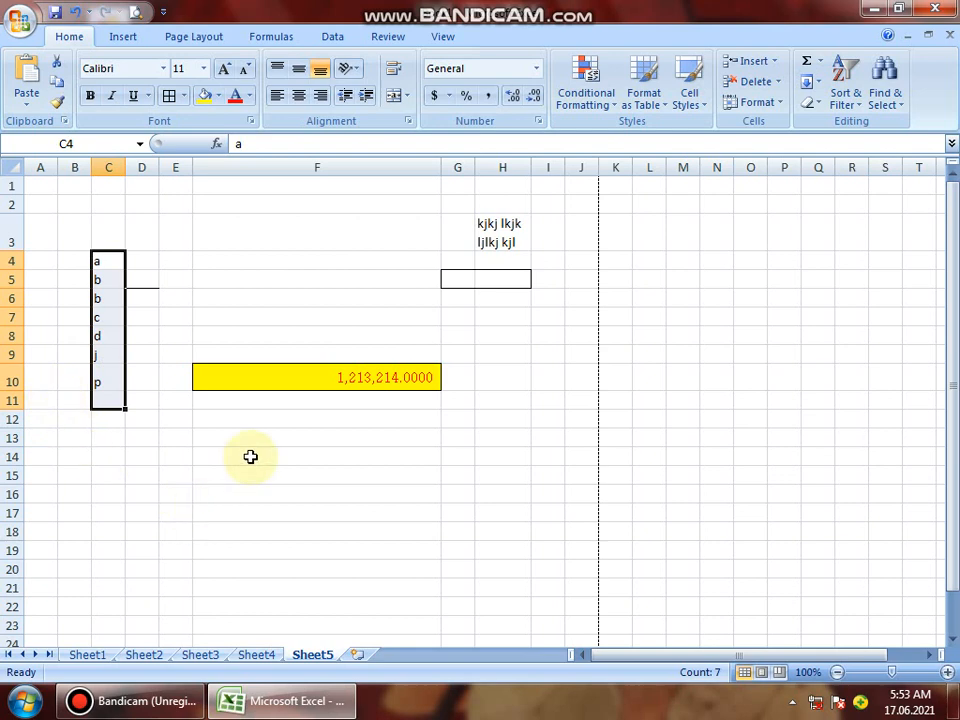
Search the clip art for "compter", including Microsoft Office Online content, and close the clip art search.
click(131, 35)
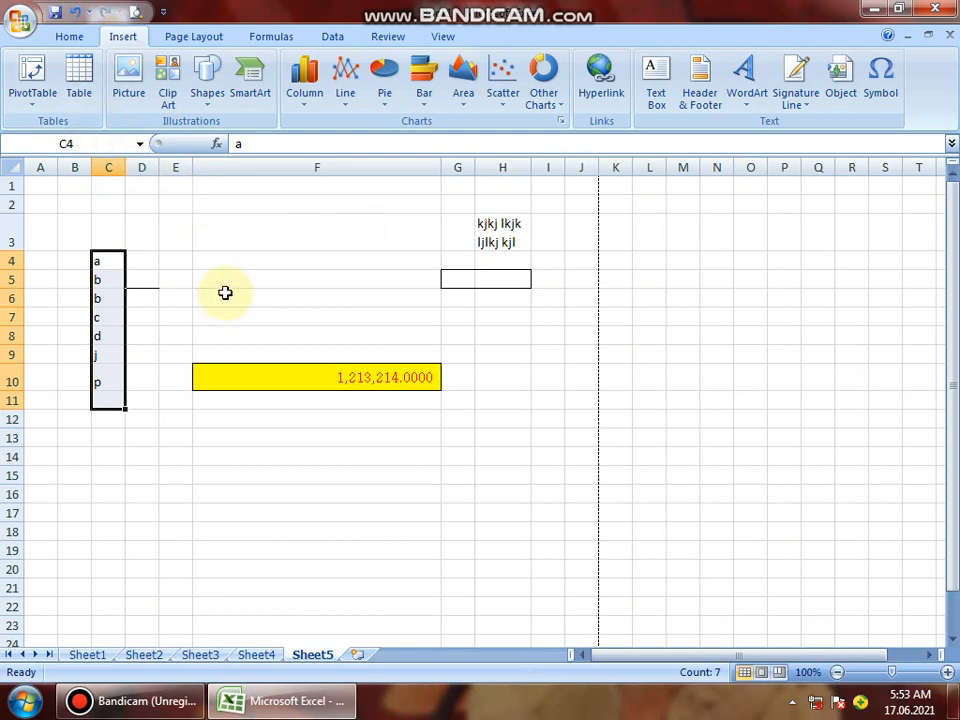
click(167, 97)
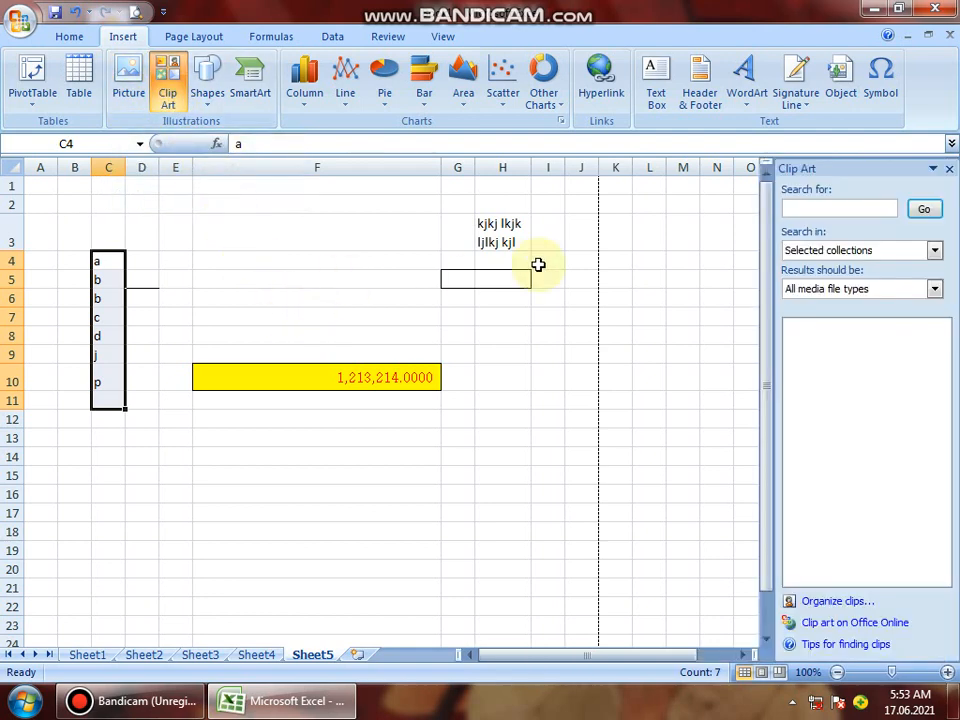
click(852, 214)
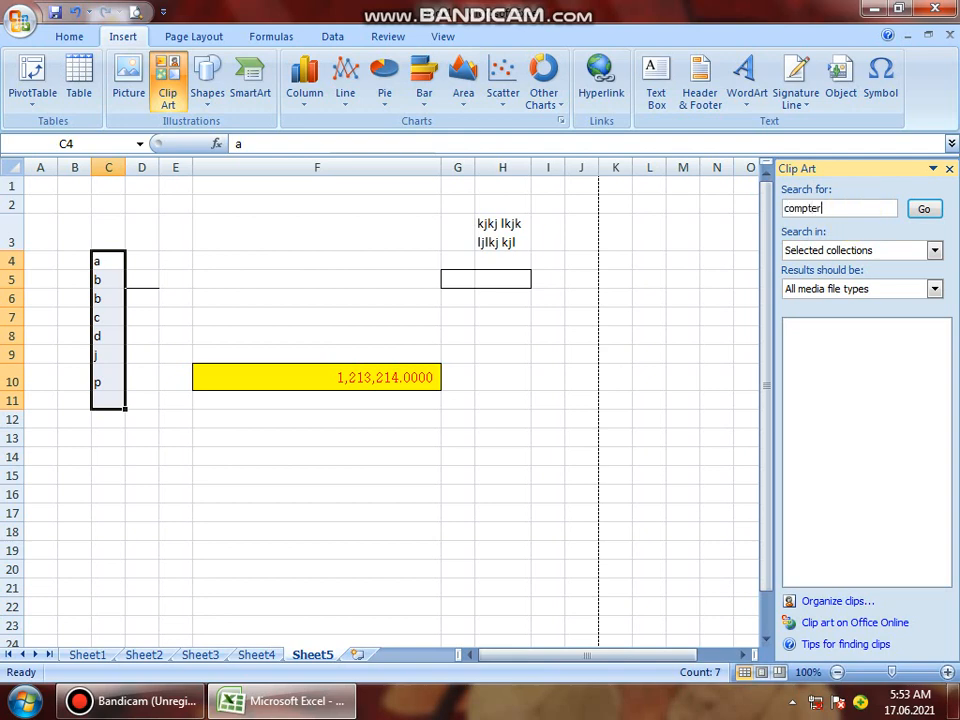
text(compter)
key(Return)
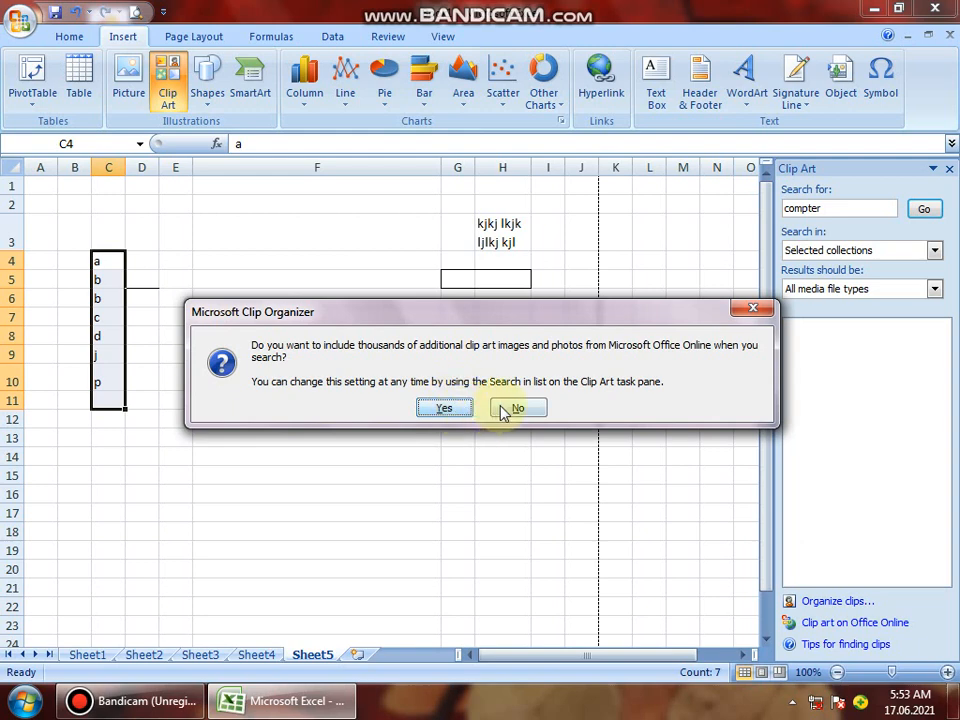
click(461, 408)
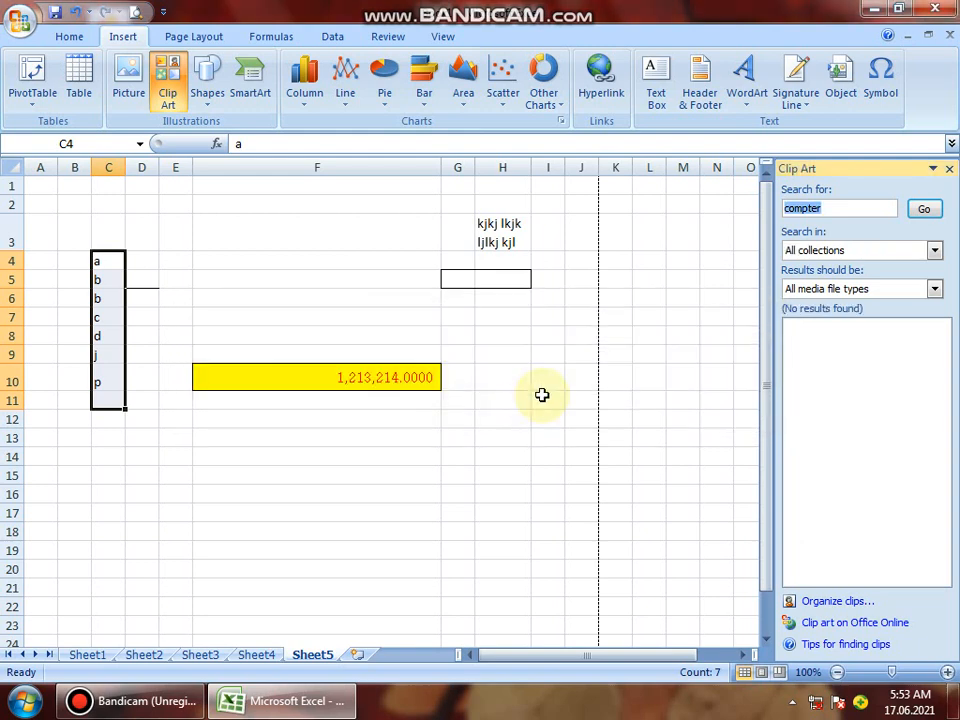
click(950, 170)
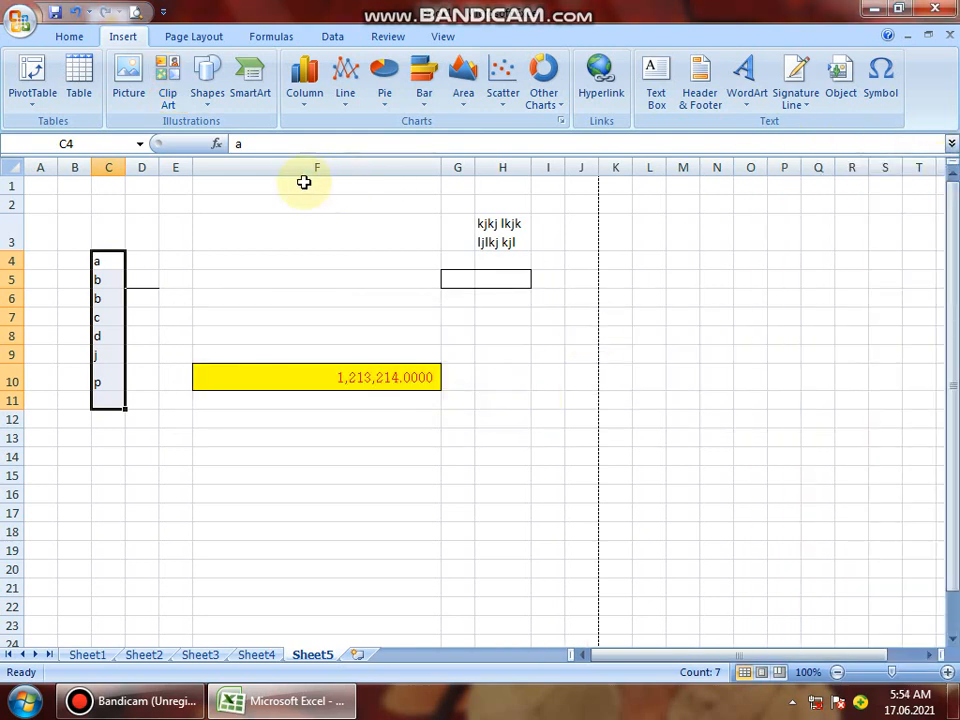
Show the available shapes and the column chart types, and leave both without inserting anything.
click(207, 108)
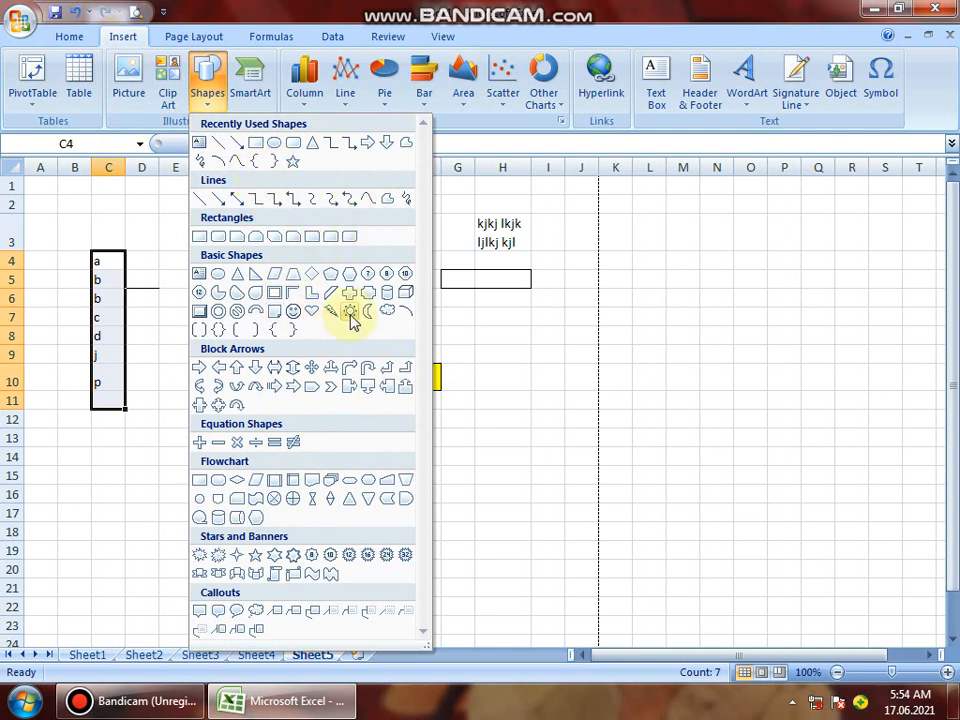
click(441, 281)
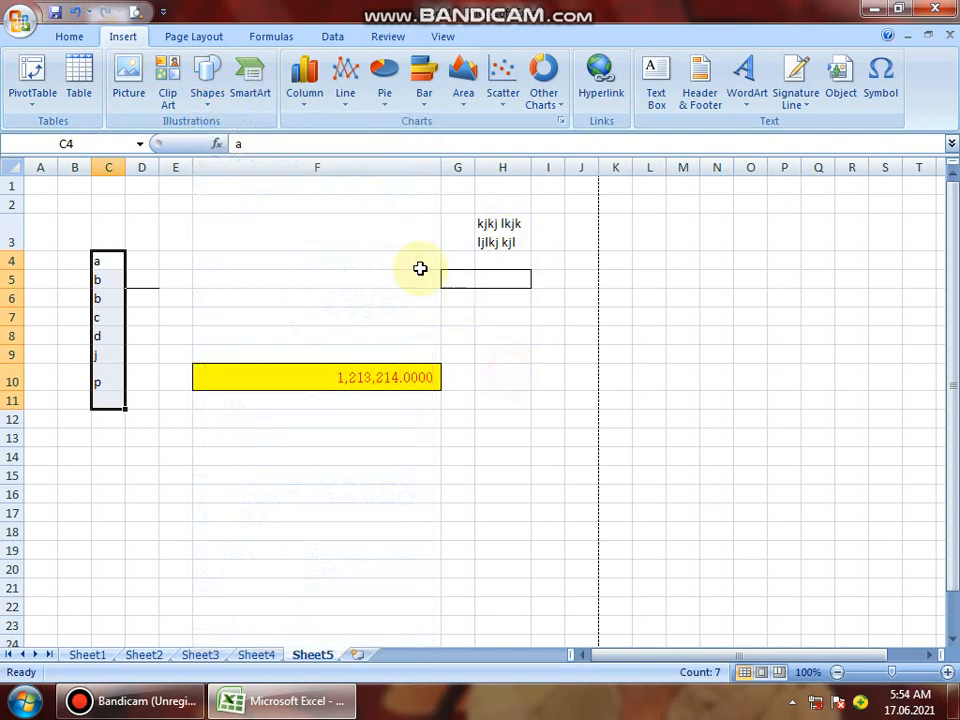
click(305, 90)
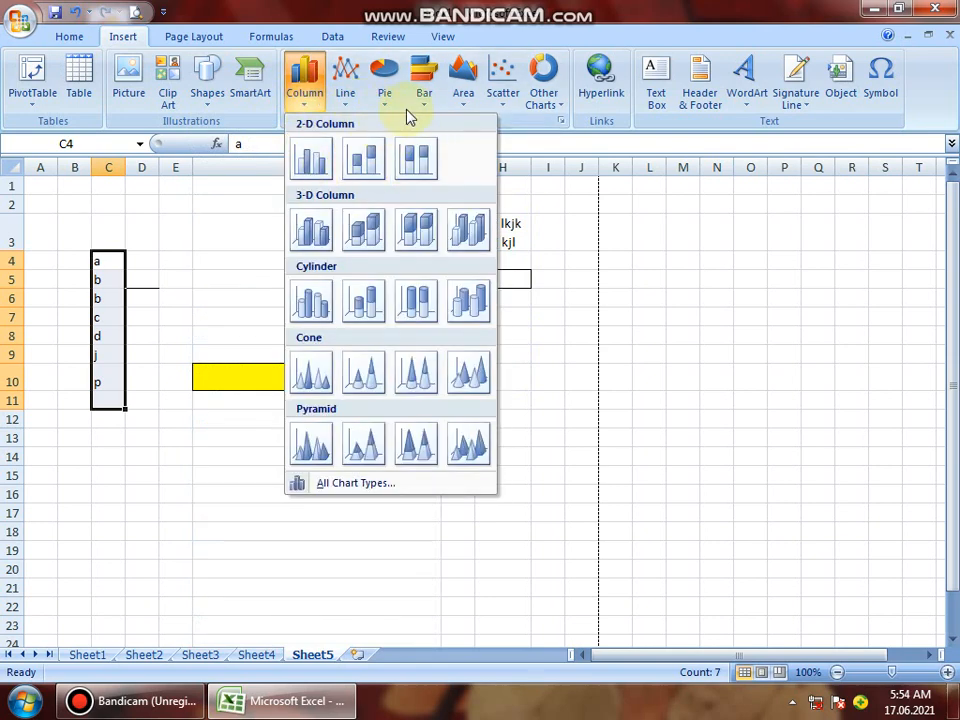
click(283, 294)
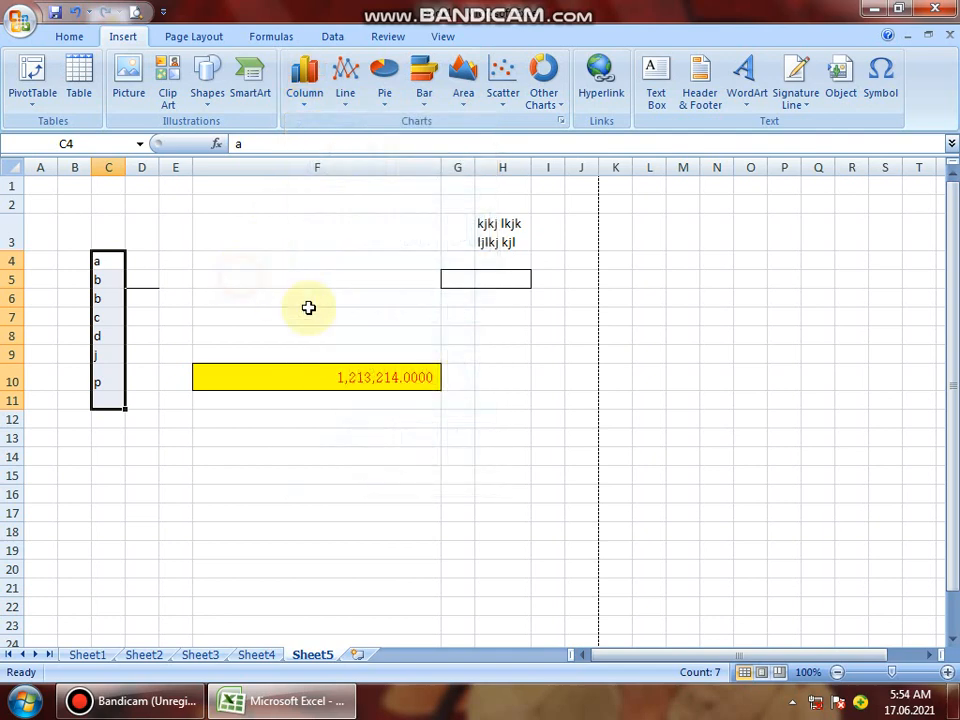
click(332, 315)
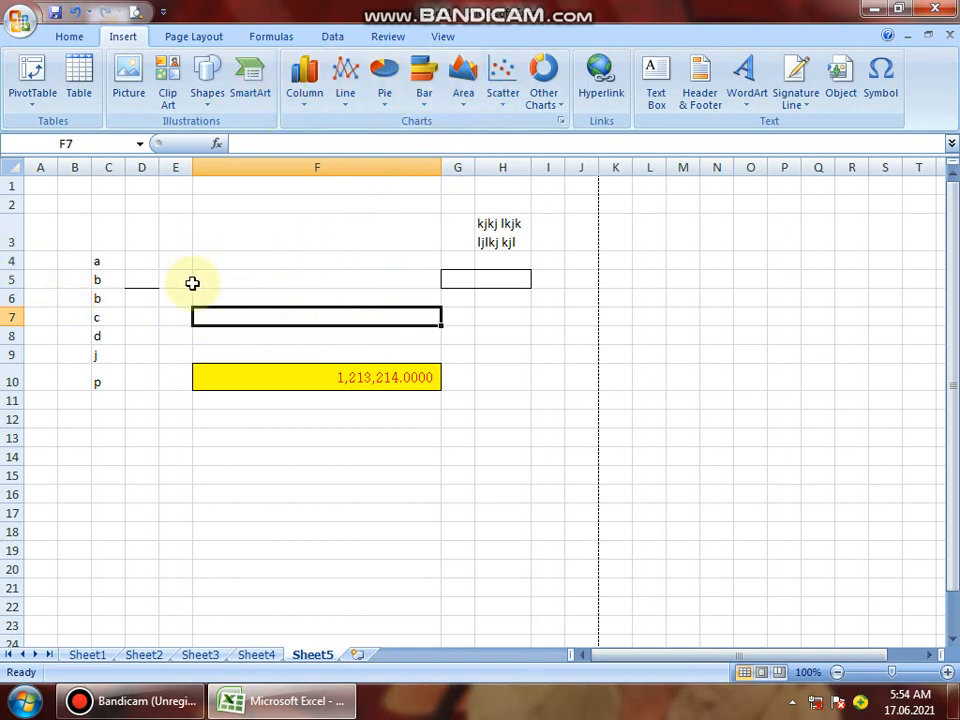
Insert a 2-D clustered column chart from the letters in cells C4:C10 and delete the chart.
drag(80, 235, 85, 362)
drag(110, 272, 96, 345)
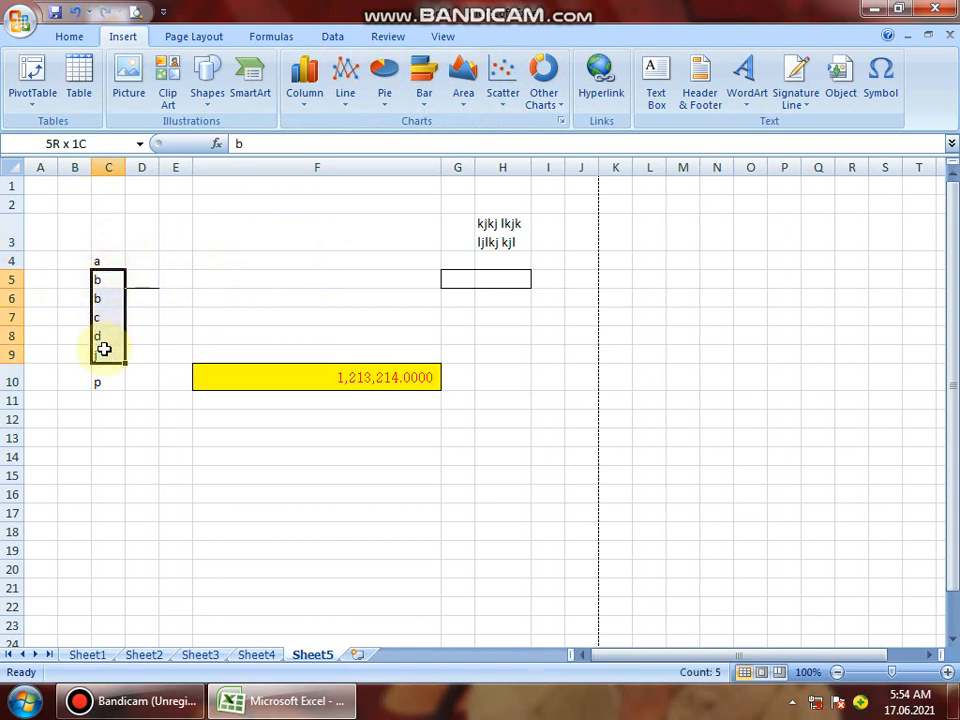
drag(104, 262, 101, 384)
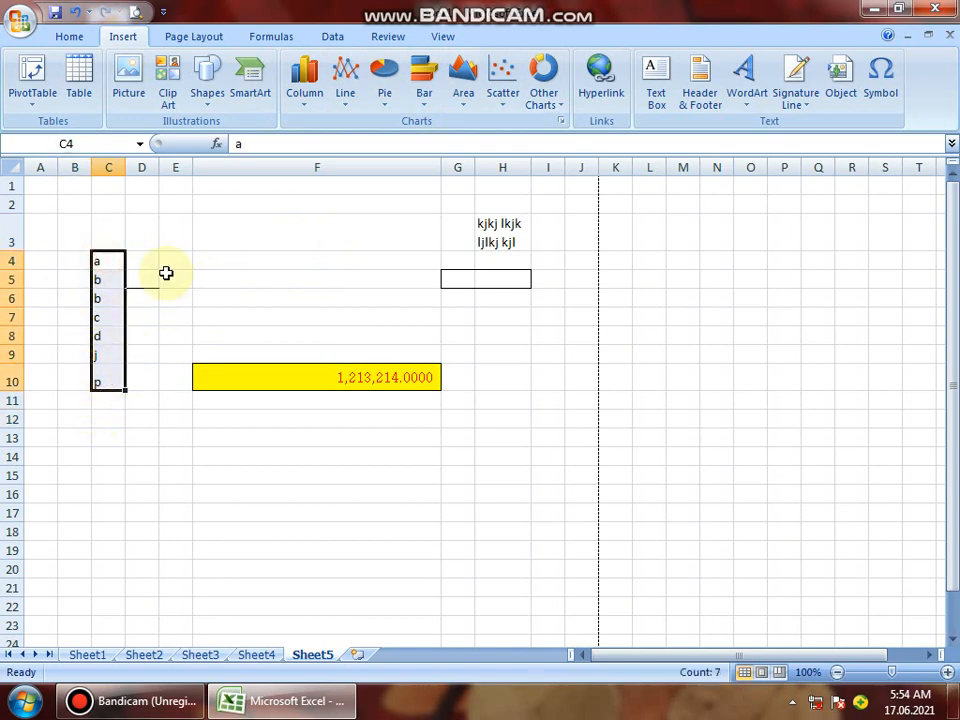
click(313, 80)
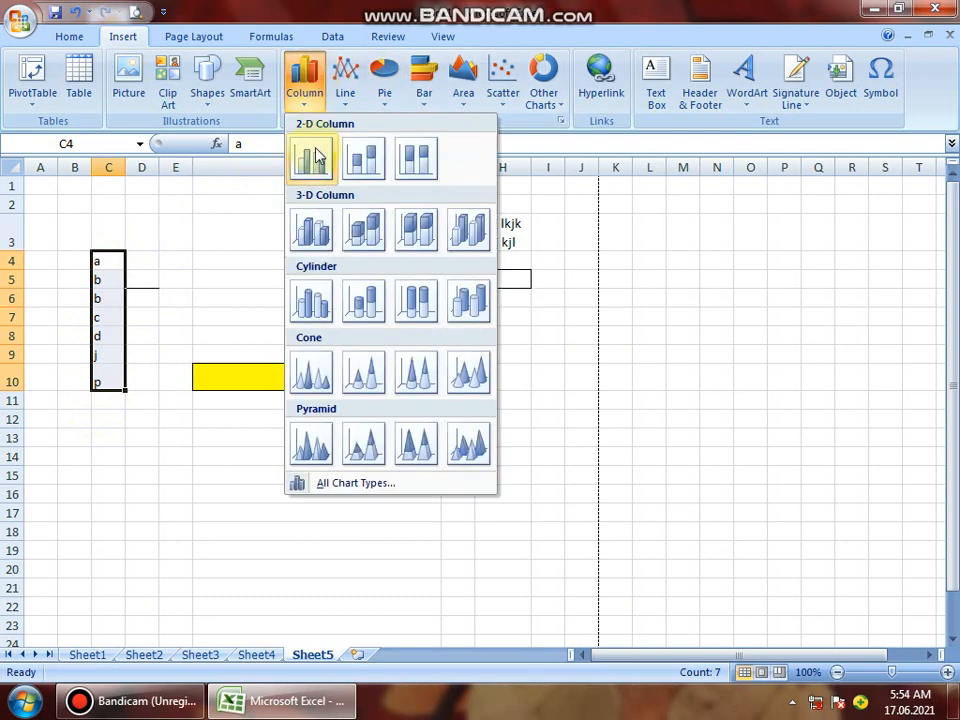
click(314, 163)
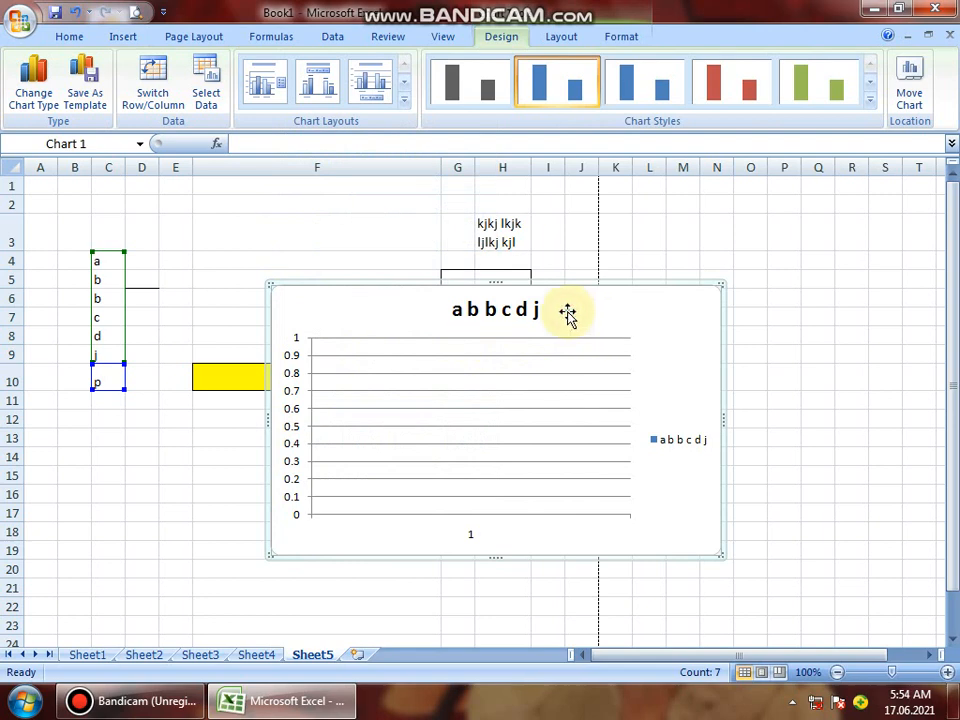
key(Delete)
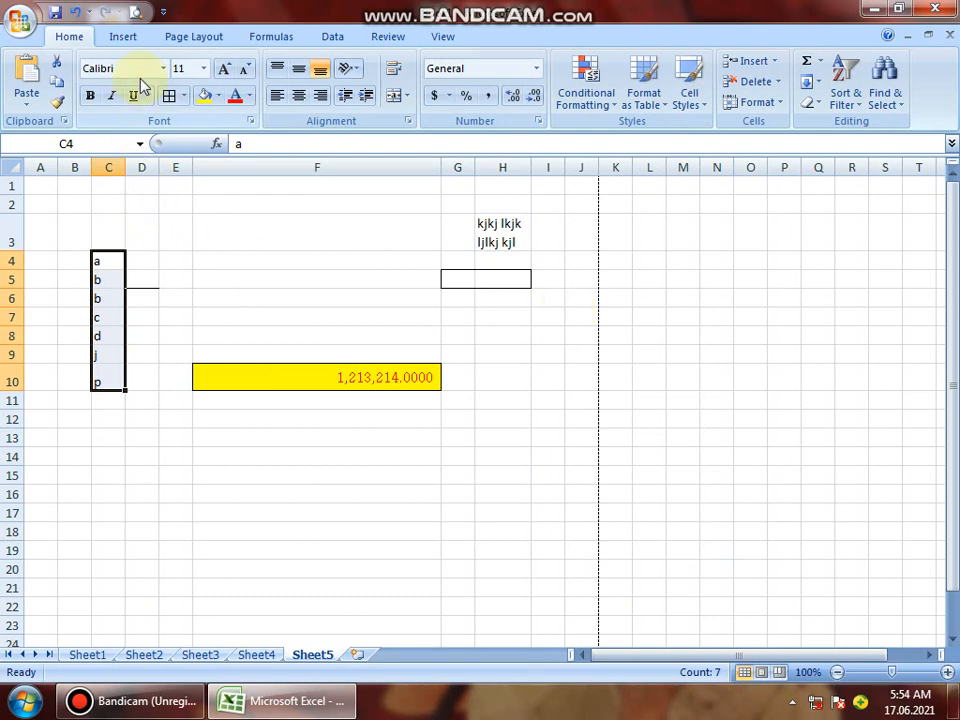
Add a header and footer to the sheet and show the center header and footer sections in page layout view.
click(121, 36)
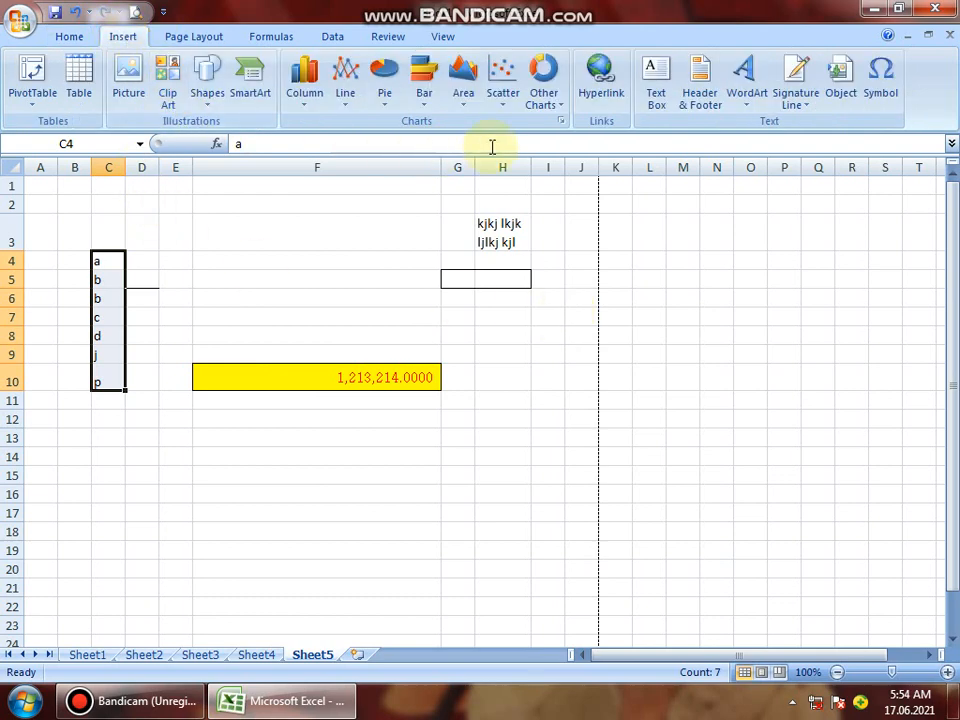
click(700, 90)
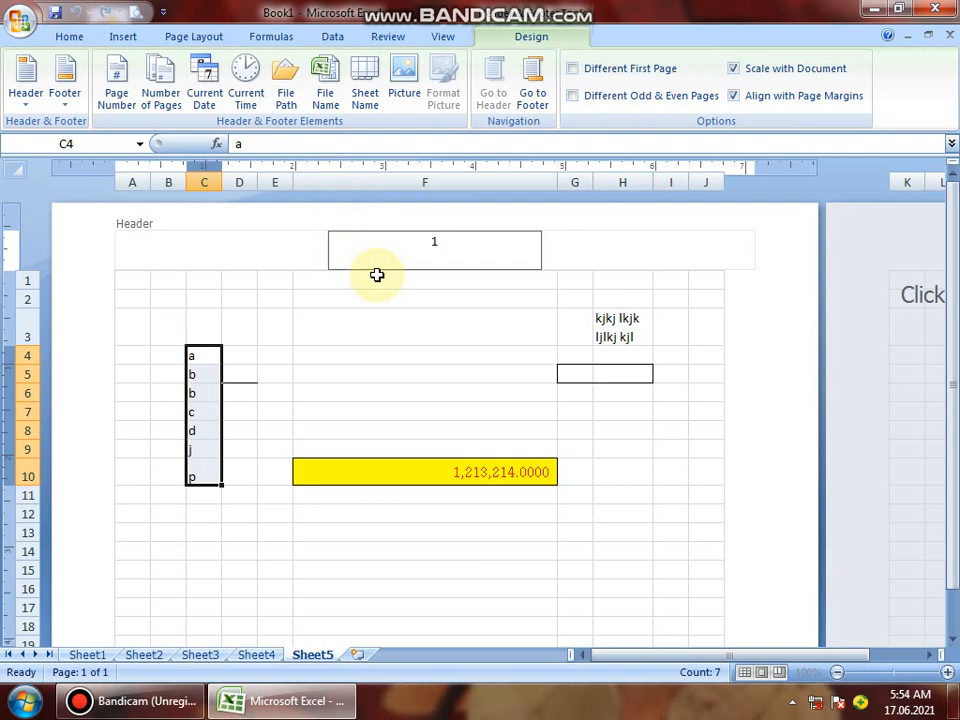
click(386, 418)
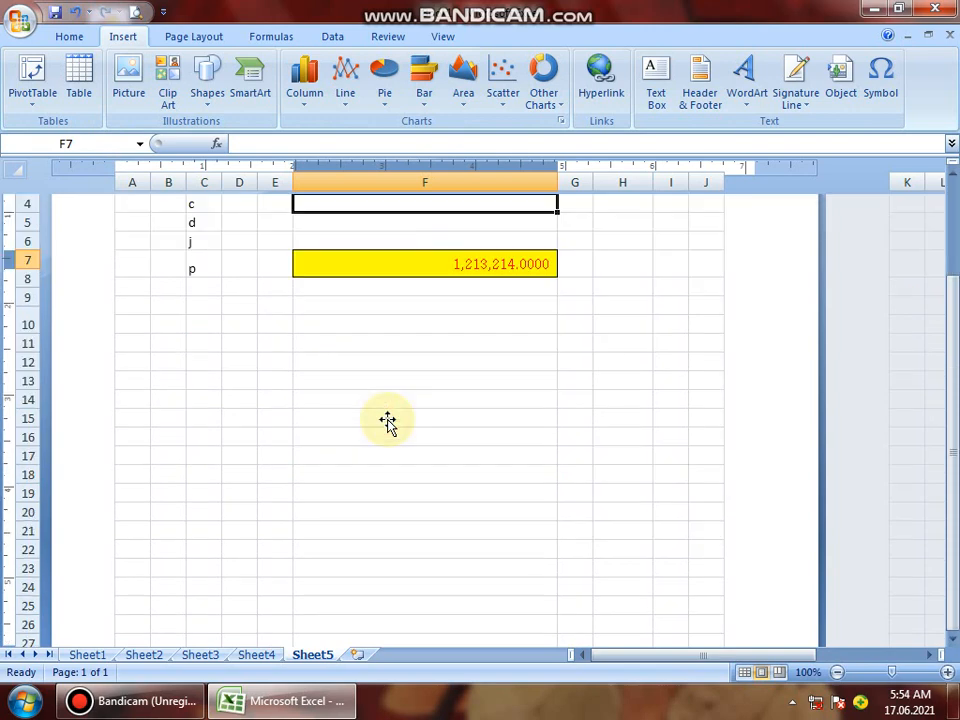
scroll(388, 422, down, 10)
click(405, 383)
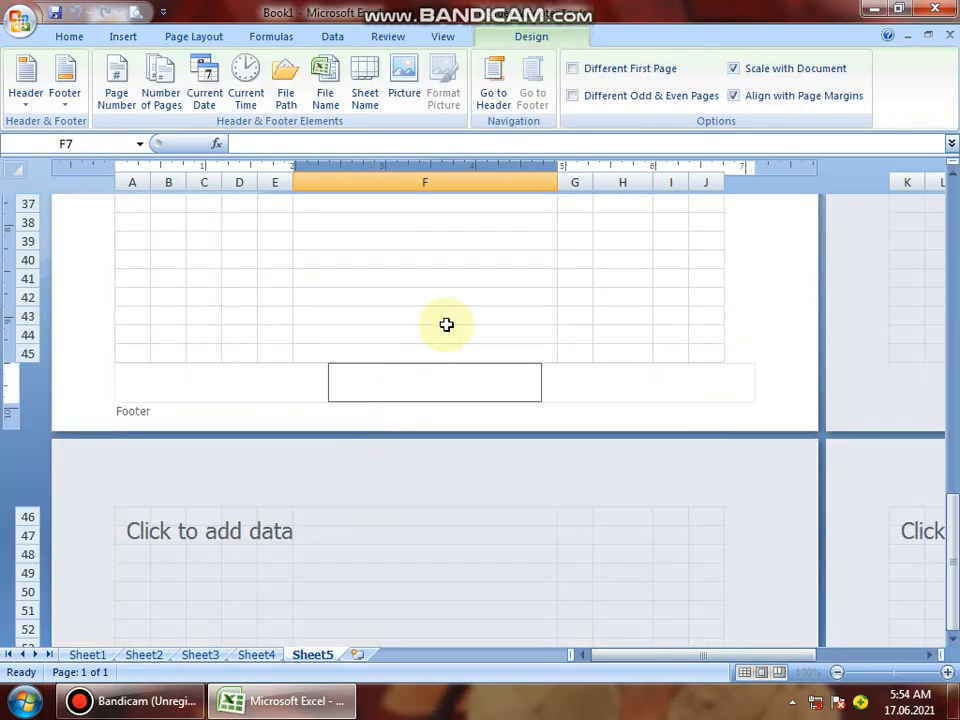
click(446, 324)
click(422, 388)
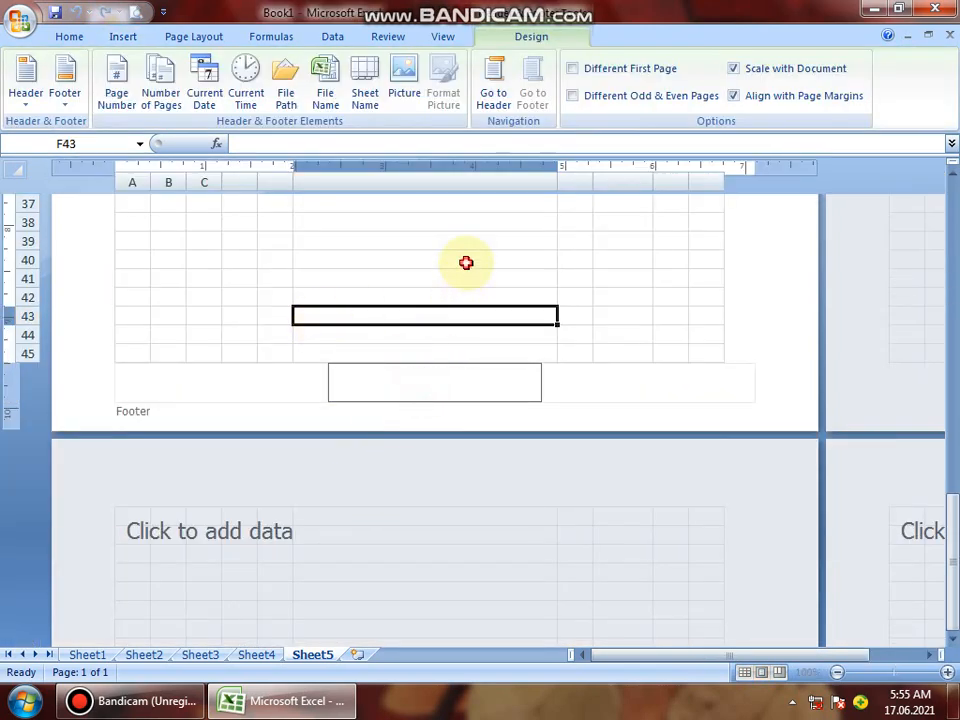
click(466, 262)
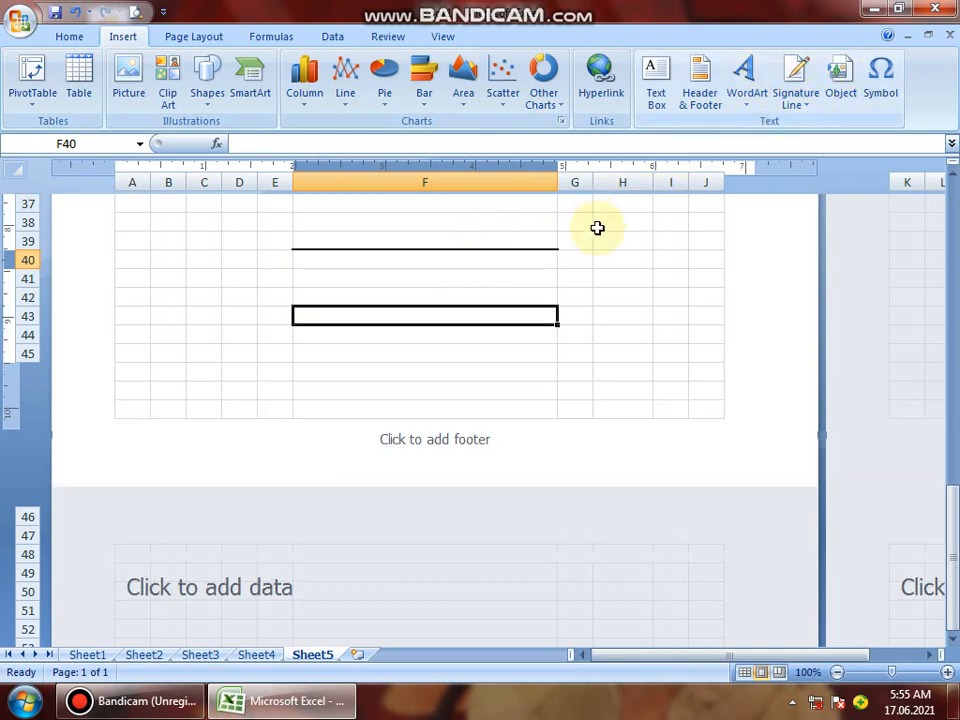
Try to apply a WordArt style to the existing text in cell H3.
scroll(597, 228, up, 15)
click(627, 327)
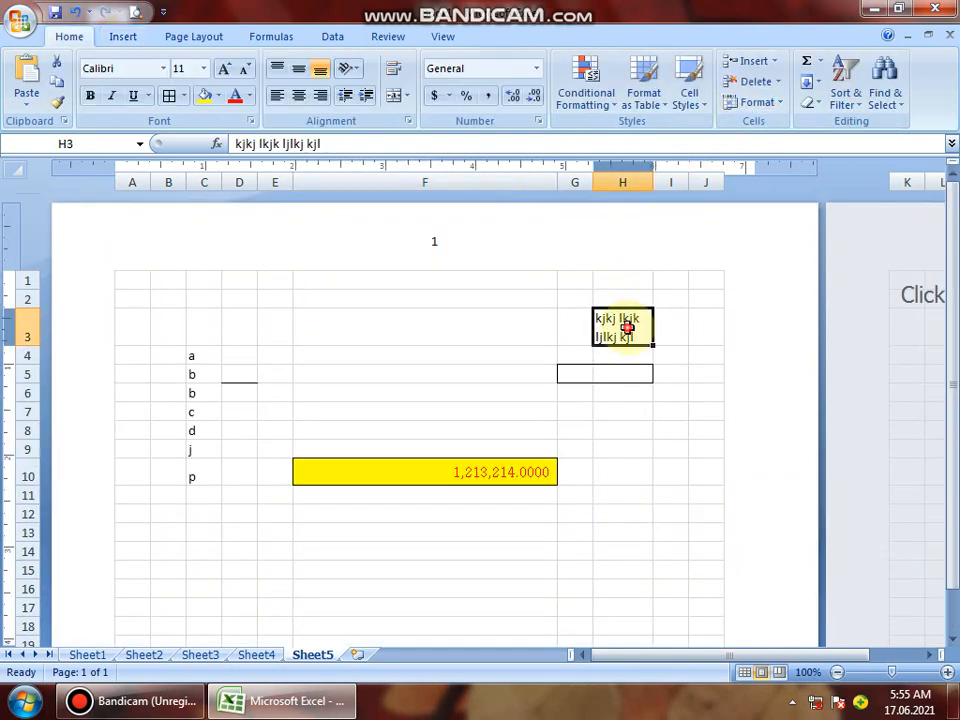
double_click(627, 327)
click(128, 37)
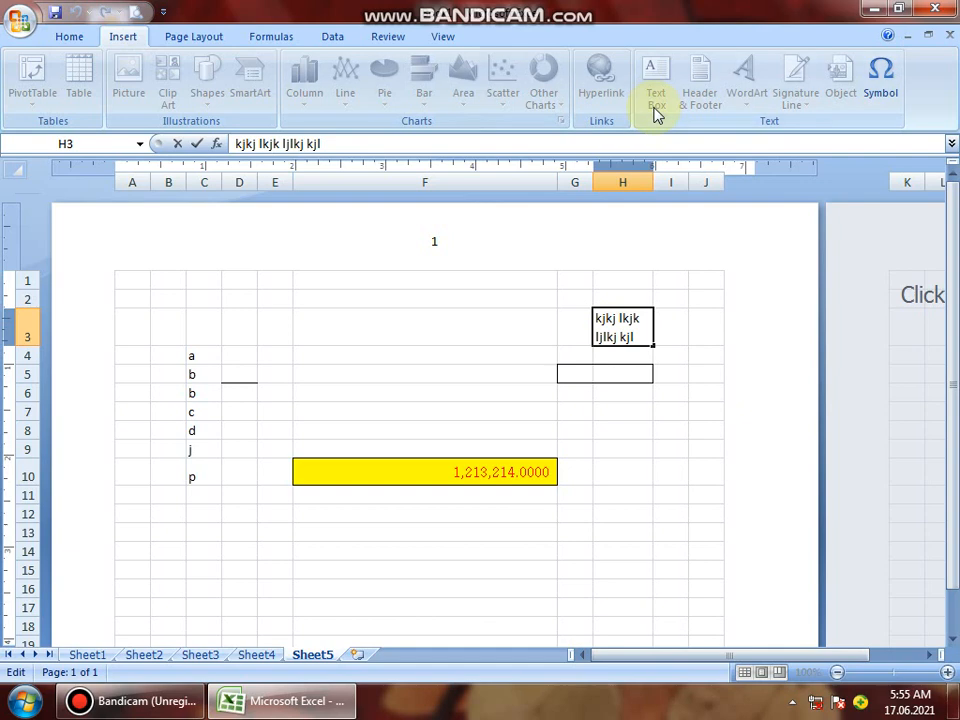
click(409, 298)
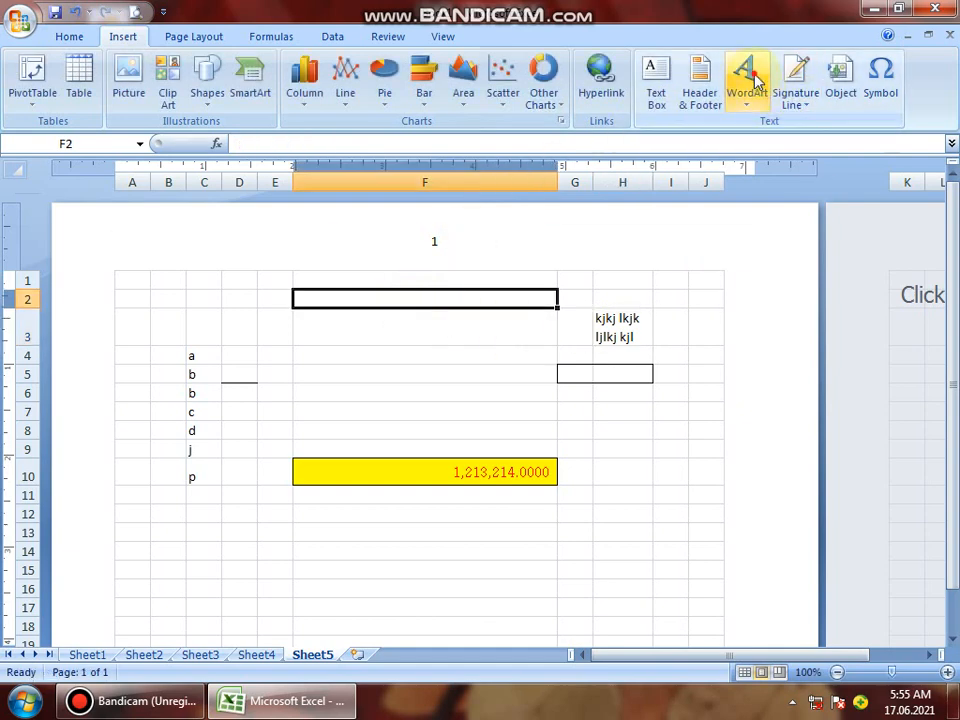
click(757, 83)
click(610, 337)
click(744, 80)
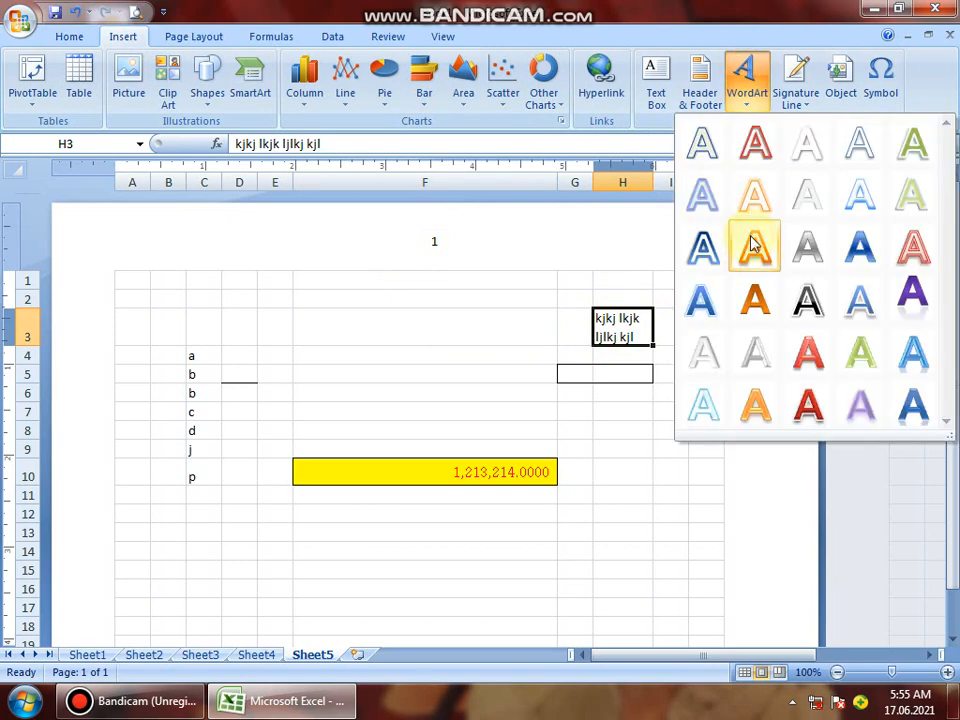
click(630, 336)
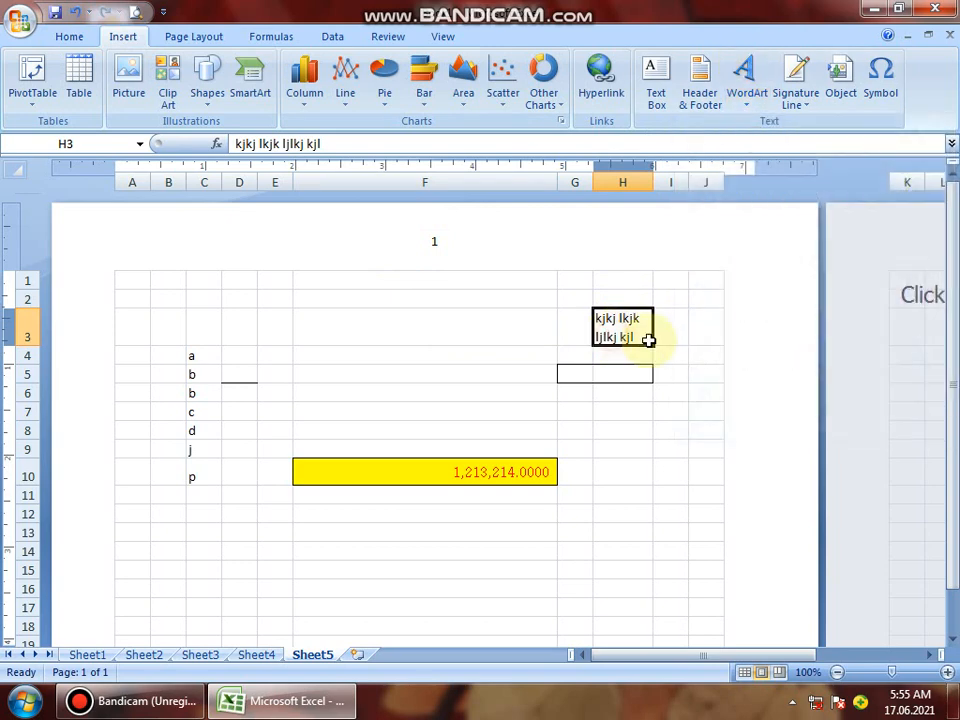
double_click(648, 337)
drag(643, 333, 521, 266)
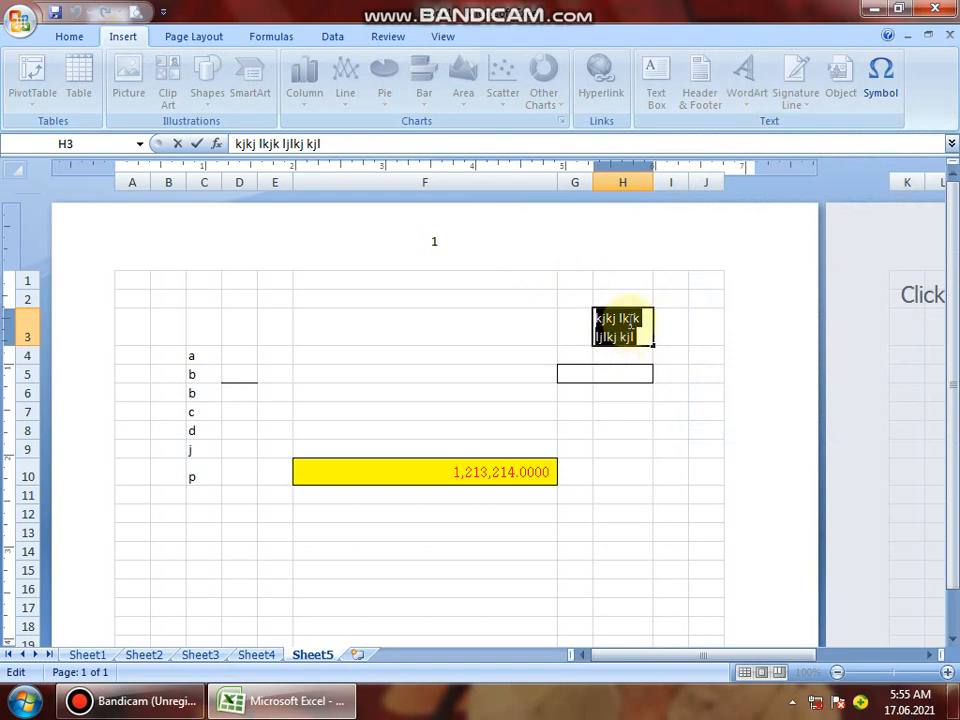
Insert a WordArt object in the white-filled style with a dark blue outline from the gallery's third row.
click(550, 353)
click(746, 94)
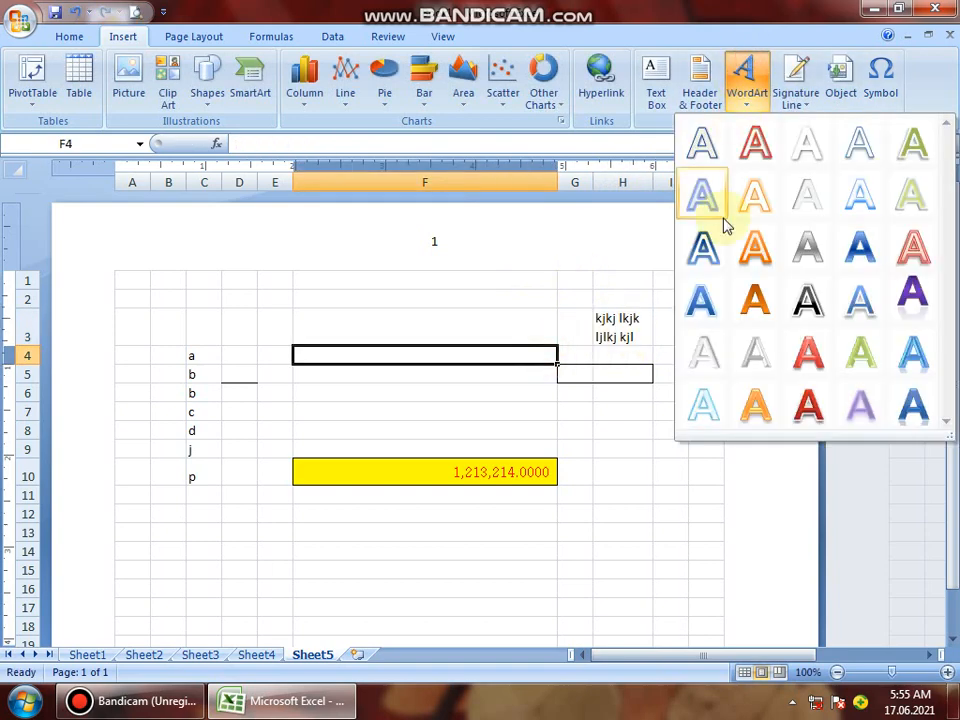
click(703, 245)
click(572, 410)
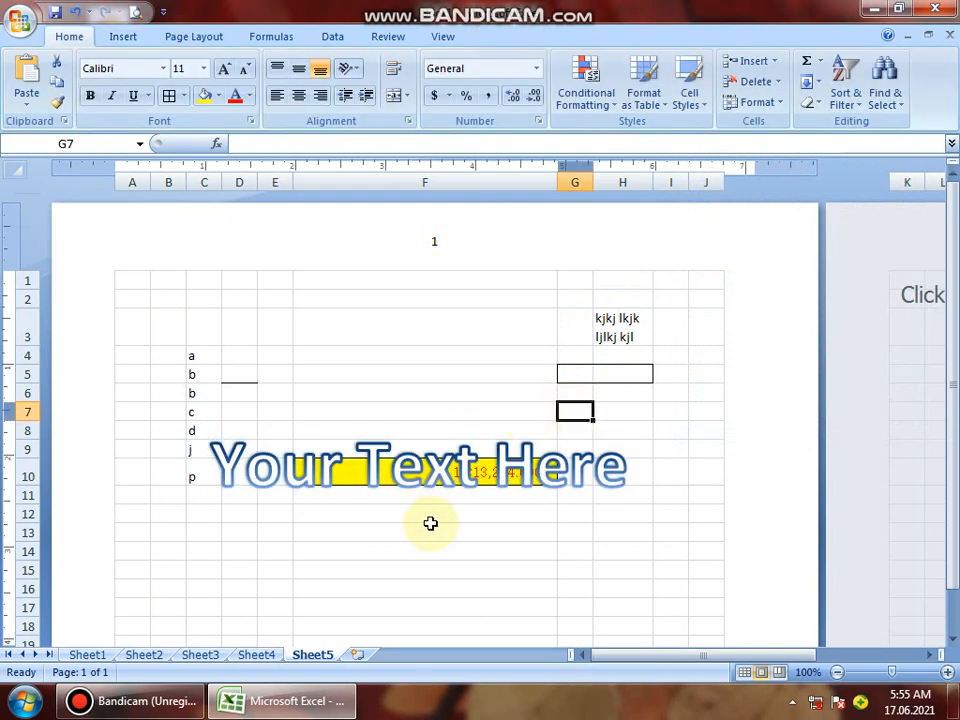
Insert the letters hkjhkjjhj inside the word Text of the WordArt.
click(428, 470)
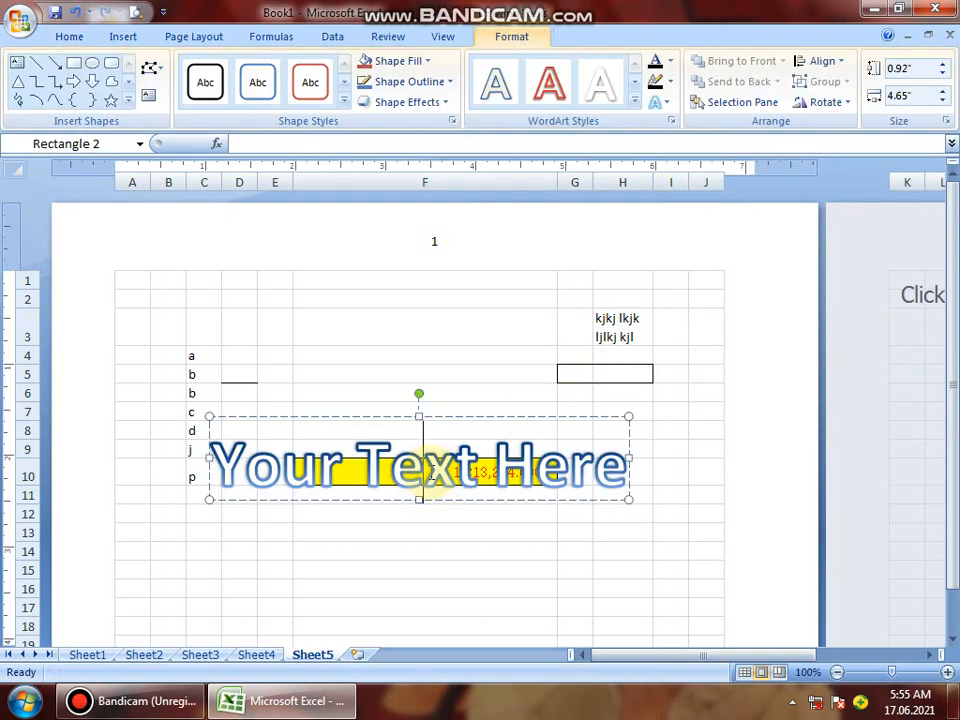
click(432, 476)
text(hkjhkjjhj)
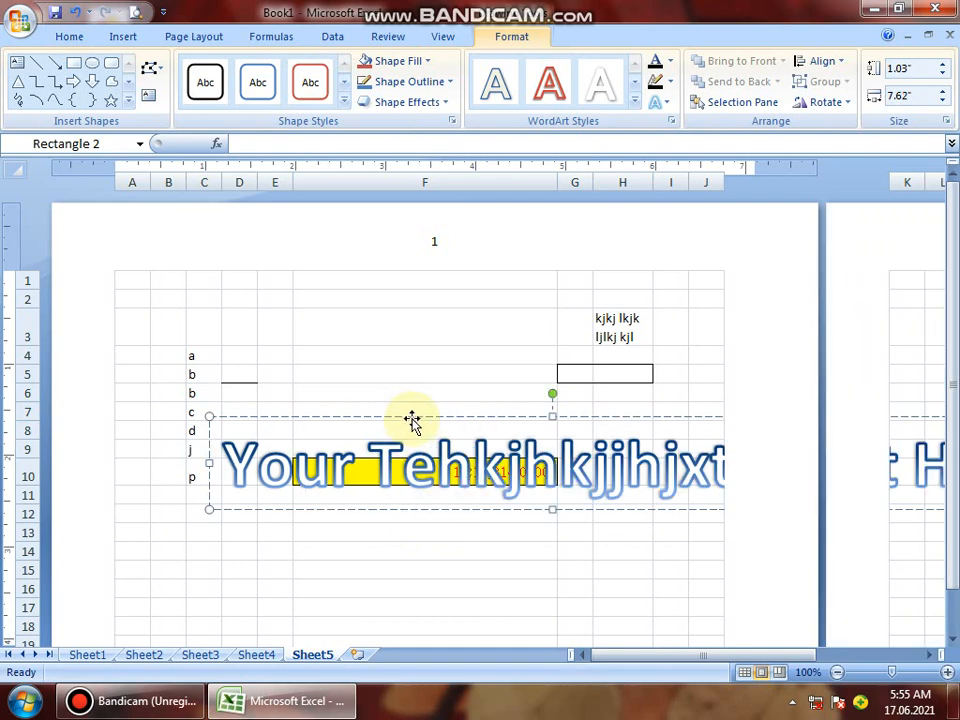
Replace the middle of the WordArt text with hjggh so that it reads YouhjgghHere.
double_click(588, 483)
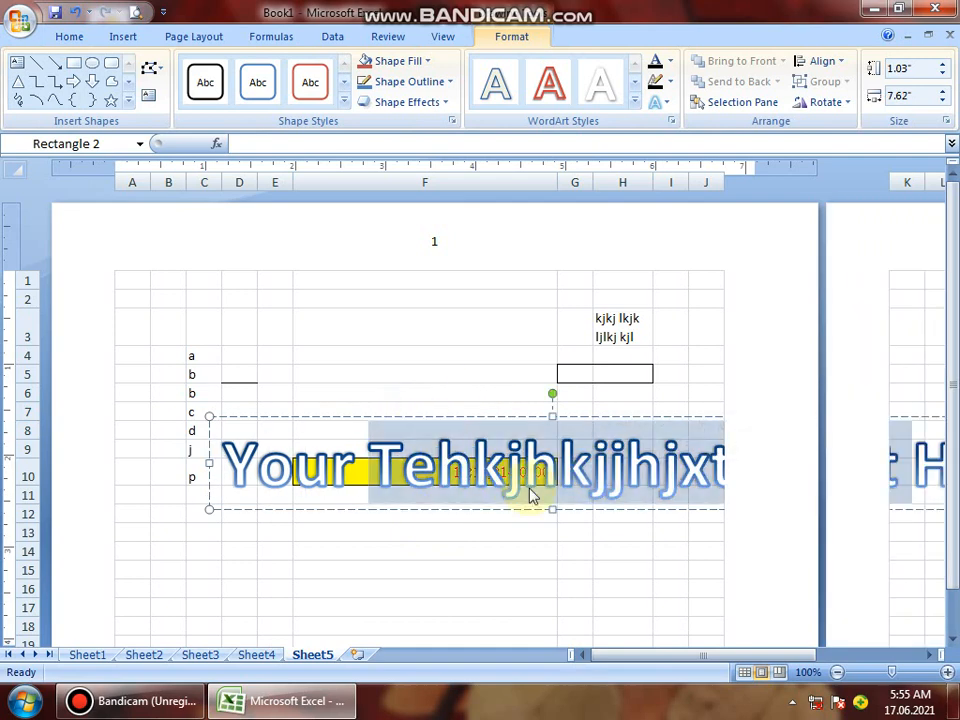
key(BackSpace)
key(BackSpace)
key(BackSpace)
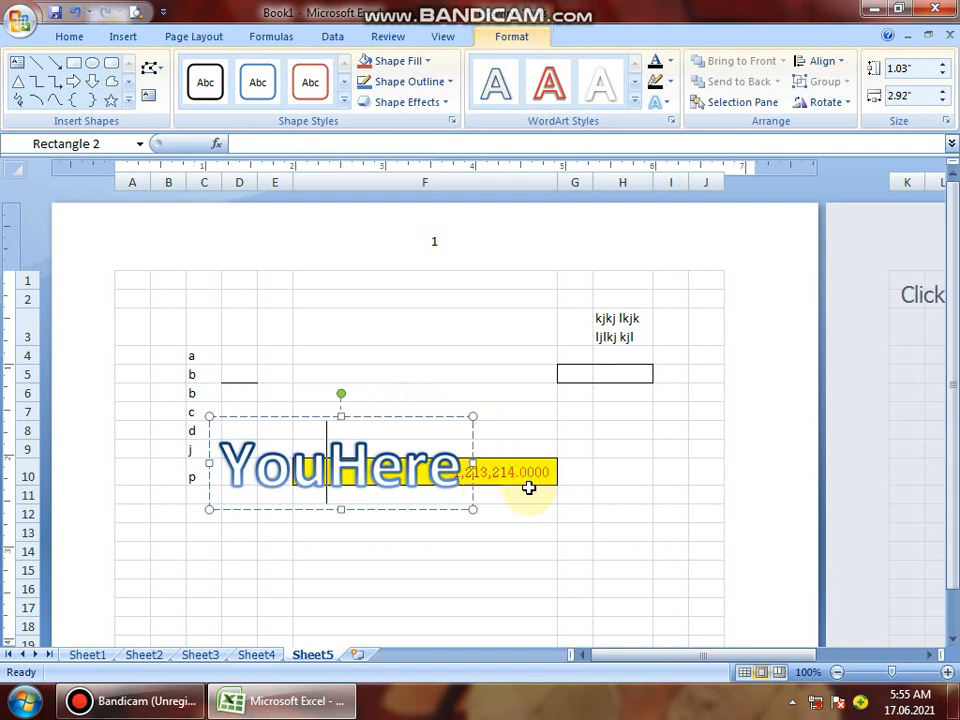
text(hjggh)
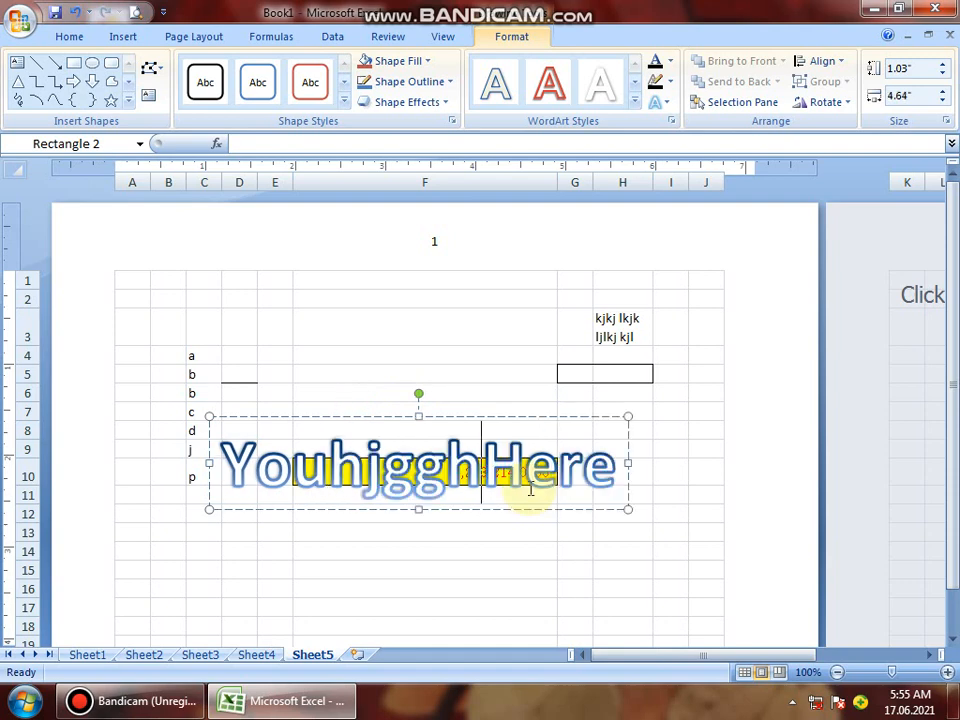